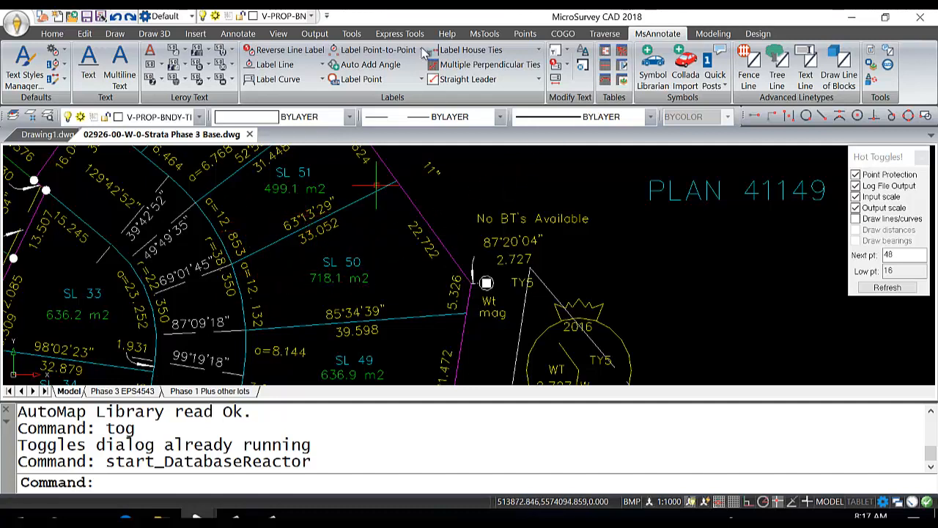
Step: Start a new lot closure and name the lot SL50
left_click(486, 34)
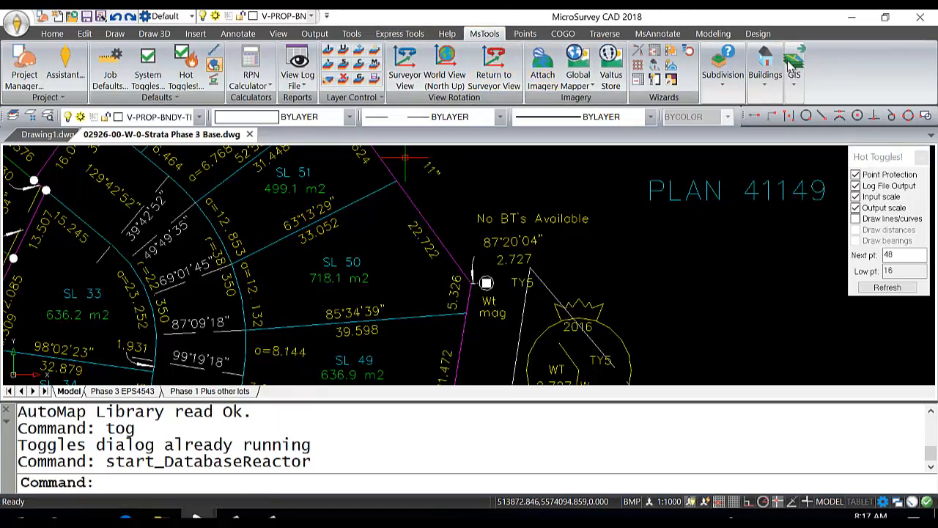
left_click(723, 77)
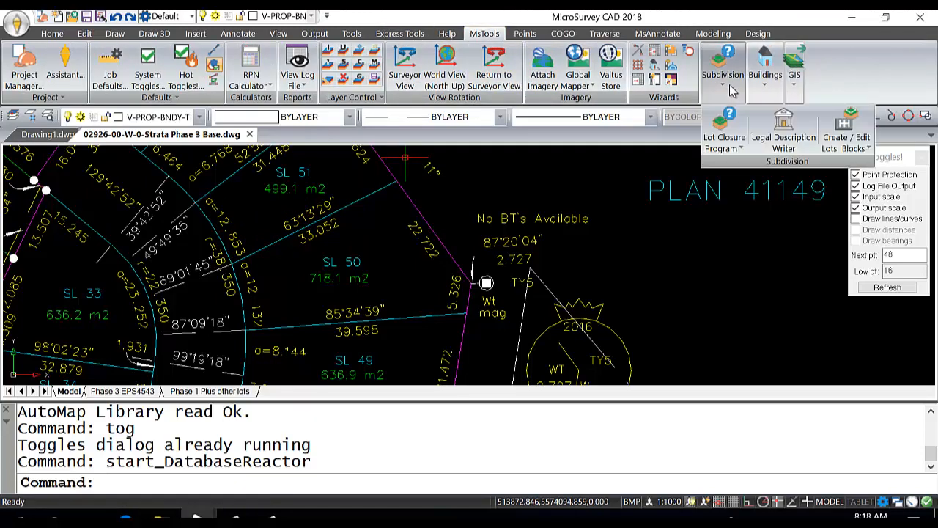
left_click(724, 127)
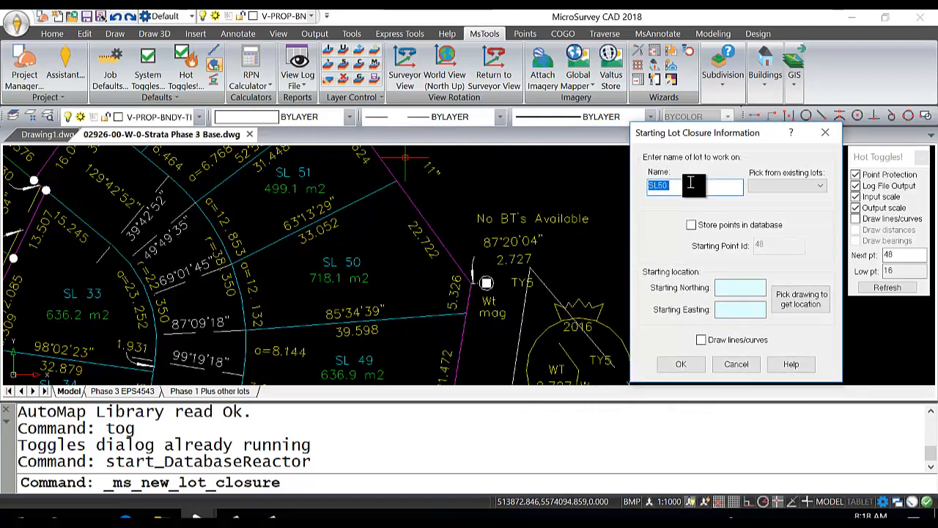
left_click_drag(694, 187, 586, 186)
type("SL")
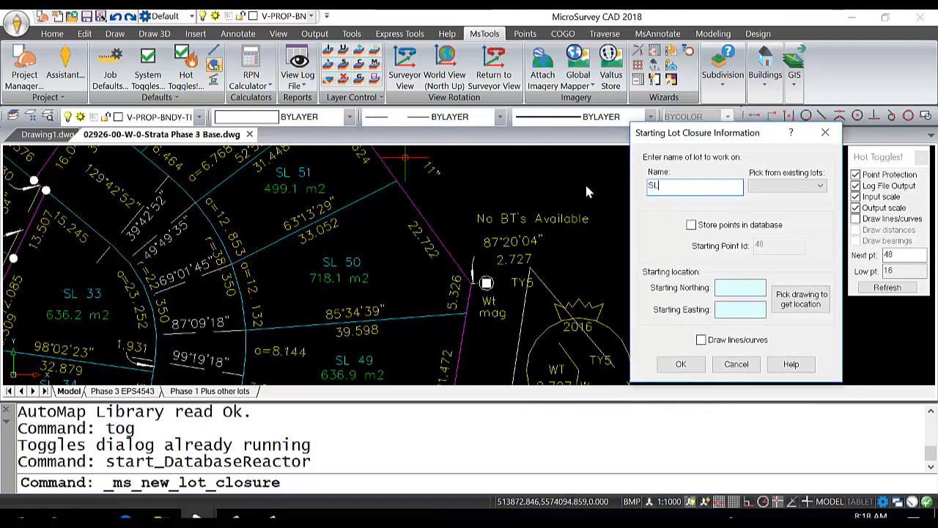
type("5")
key("BackSpace")
type("50")
left_click(690, 227)
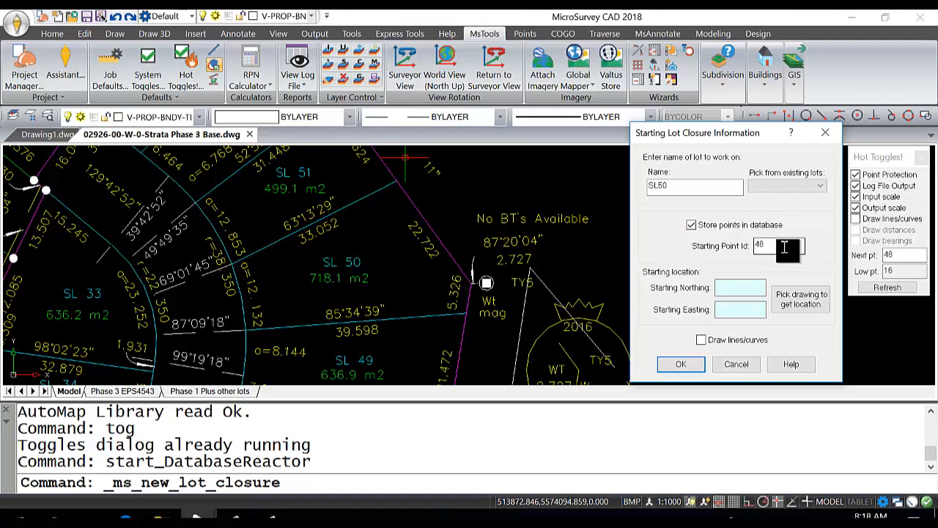
left_click_drag(784, 247, 747, 248)
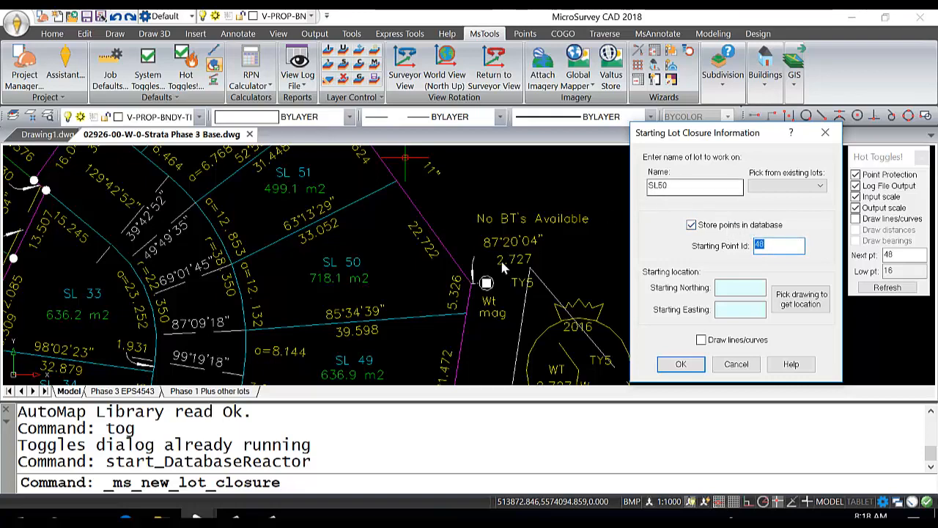
left_click(692, 227)
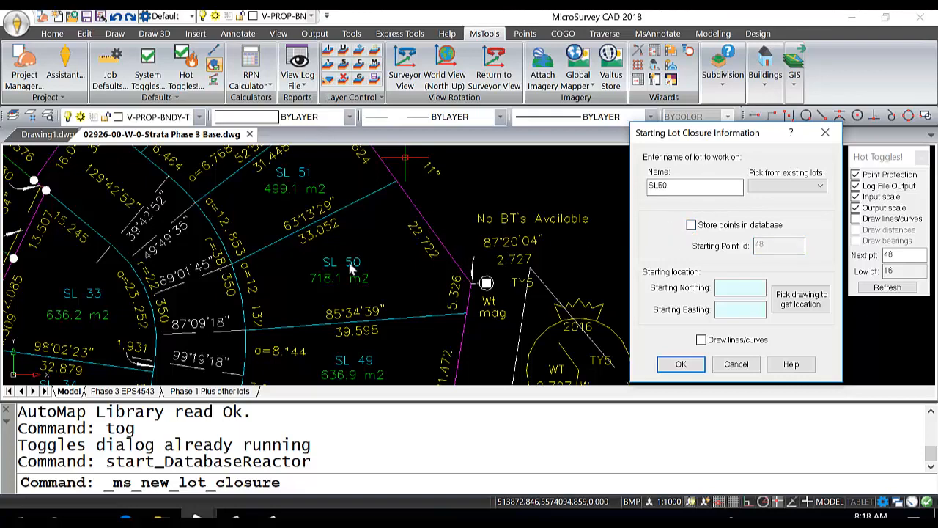
Step: Set the lot's starting location from the drawing at SL 50's southwest corner and accept the starting information
left_click(737, 286)
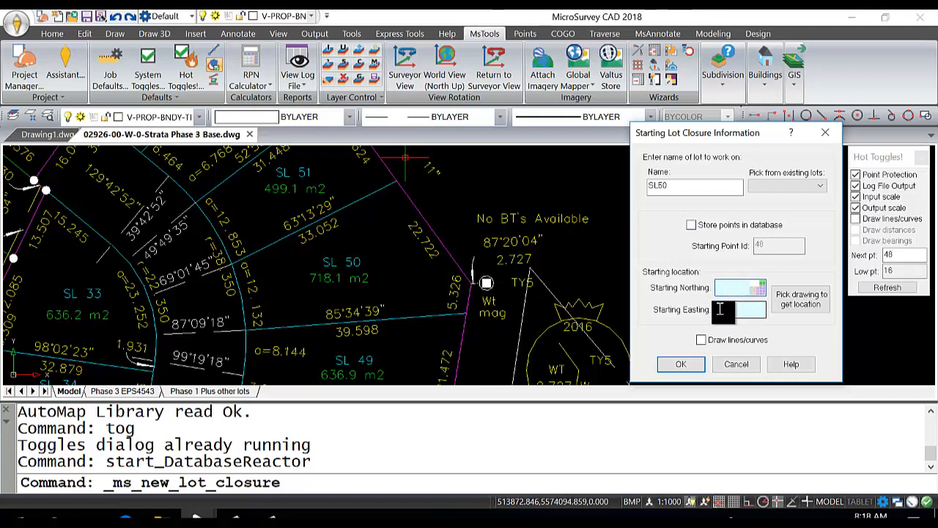
left_click(799, 306)
scroll(355, 282, "up", 3)
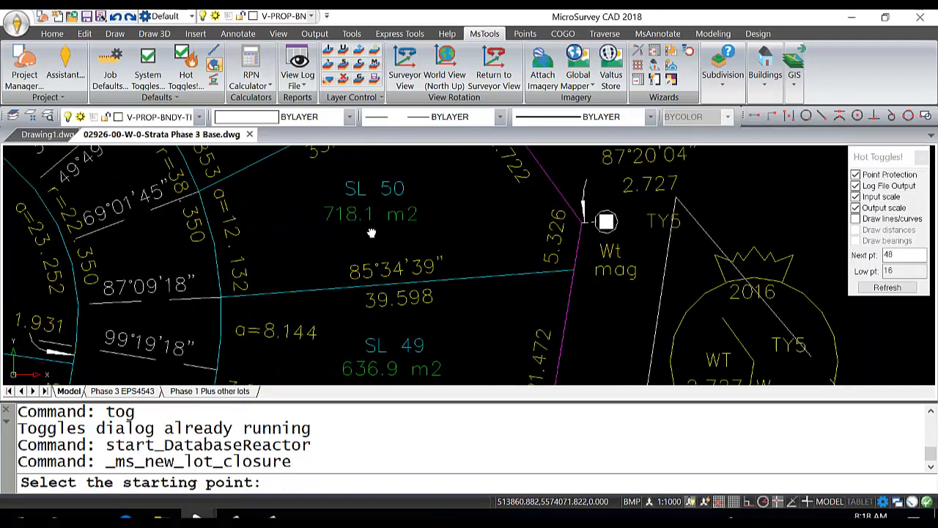
left_click(223, 299)
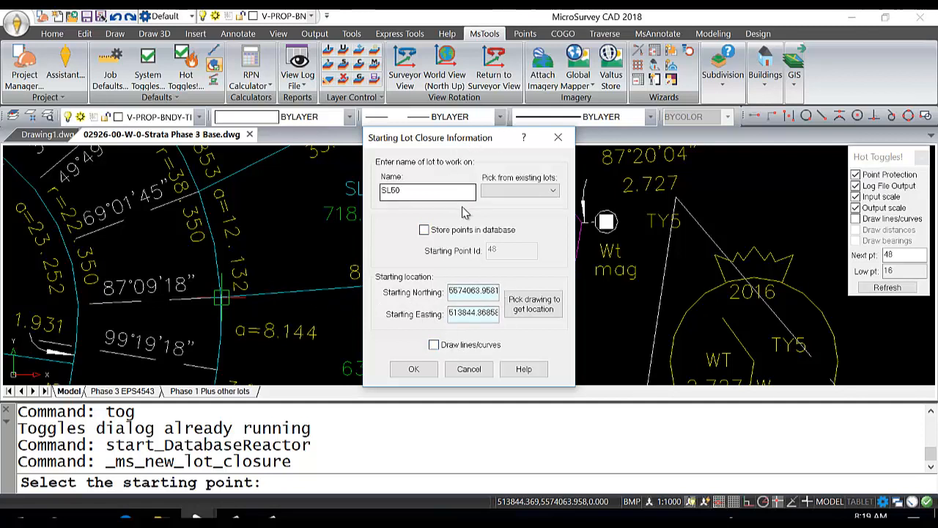
left_click(413, 370)
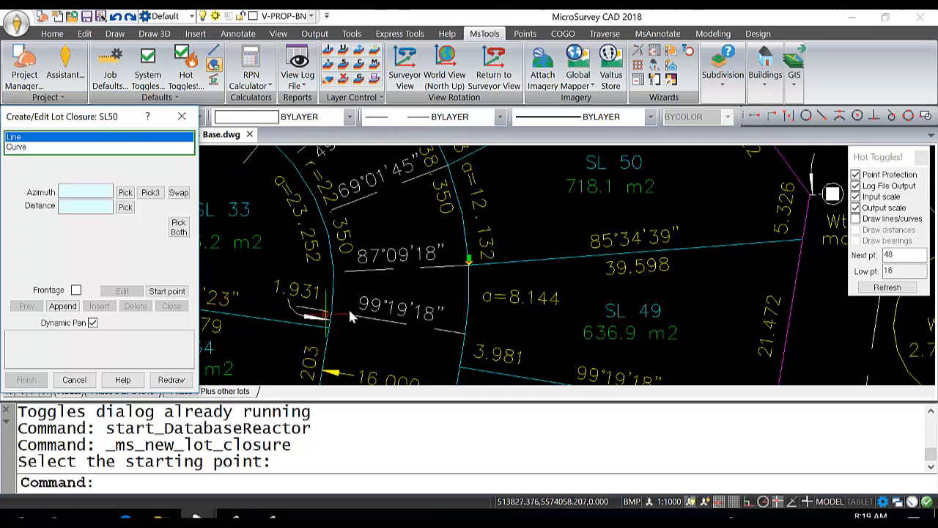
Step: Append the first line segment using the drawing's 85°34'39" direction text and 39.598 distance text along SL 50's southern boundary
left_click(466, 257)
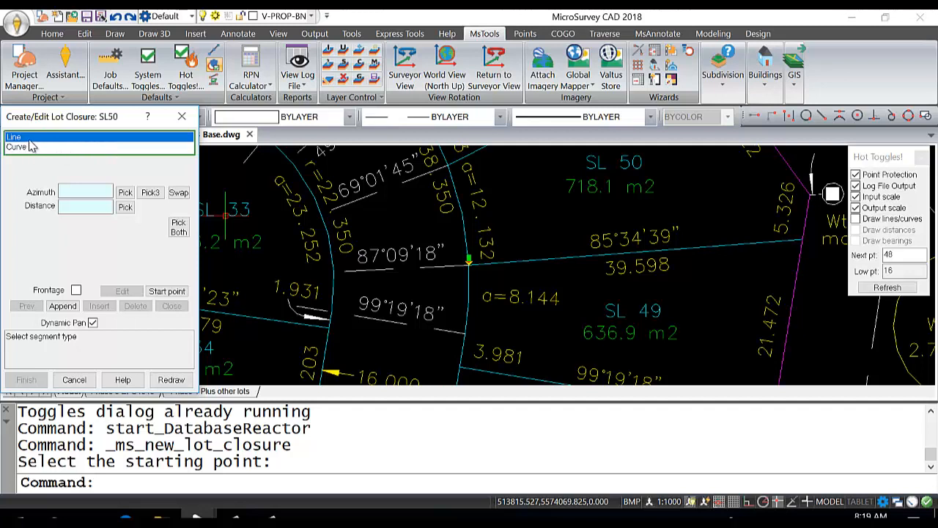
left_click(88, 138)
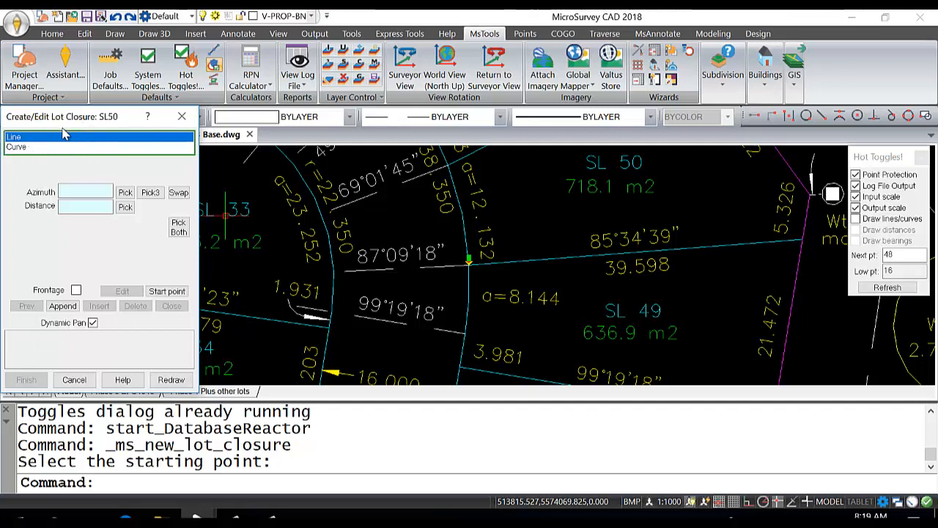
left_click(94, 211)
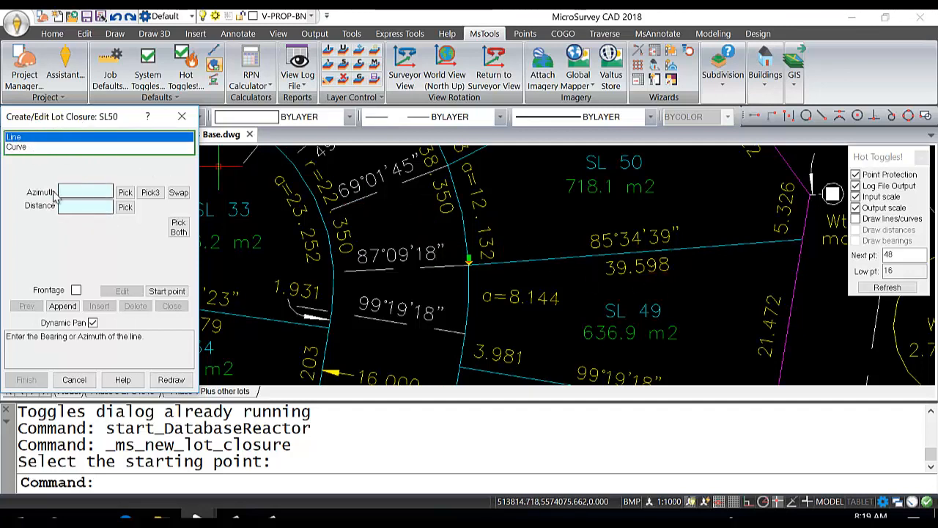
left_click(125, 192)
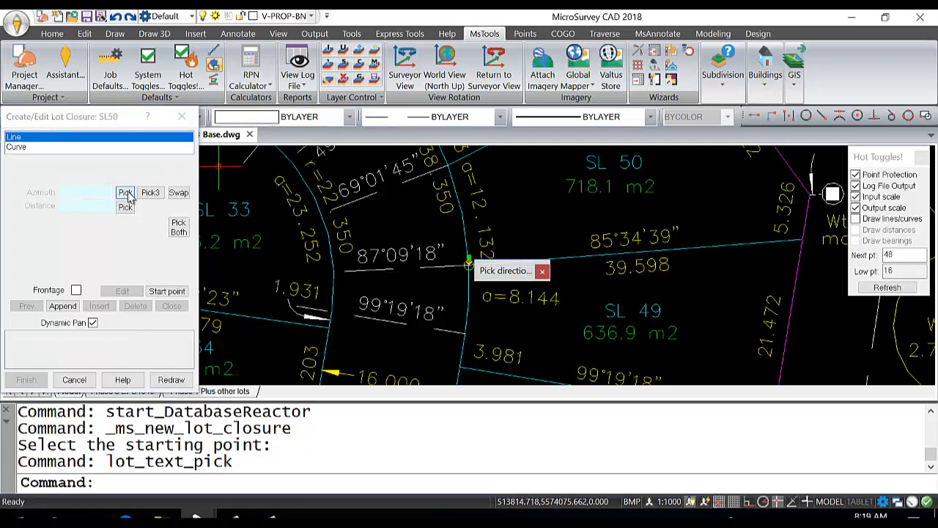
left_click(611, 238)
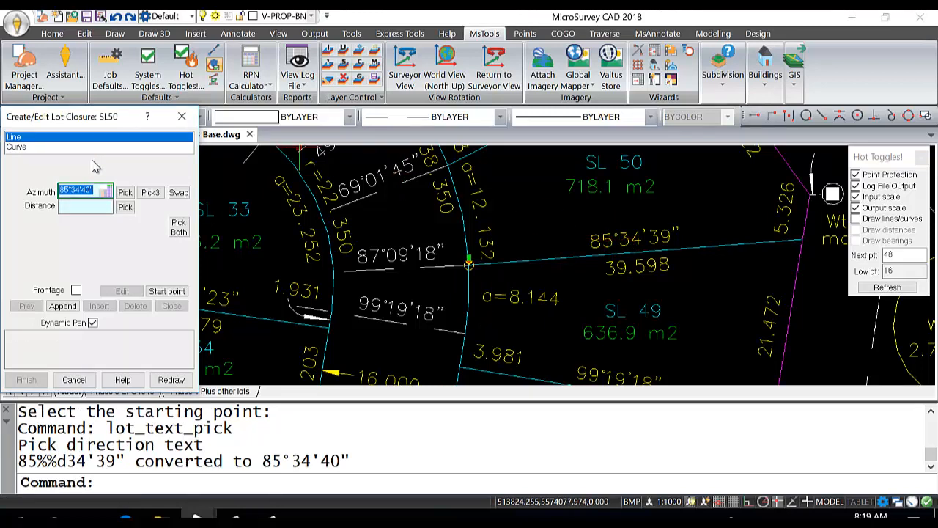
left_click(124, 207)
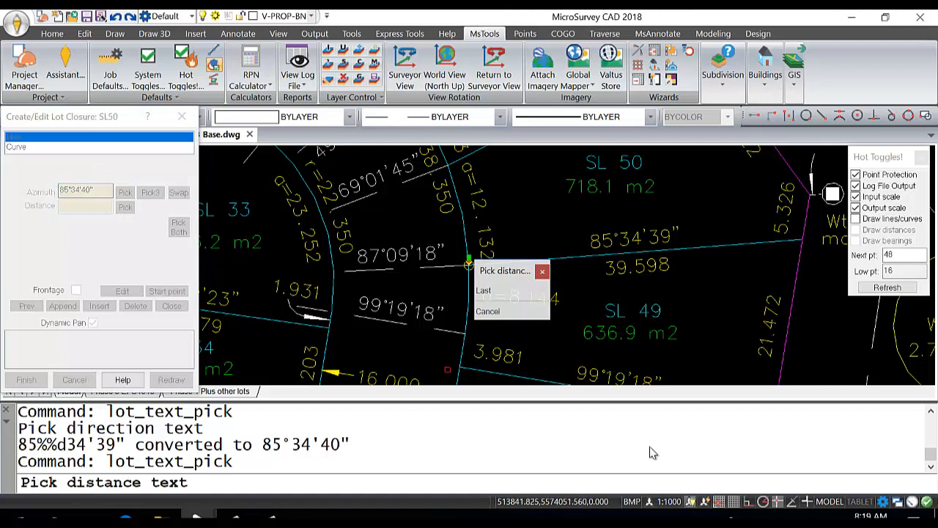
left_click(621, 270)
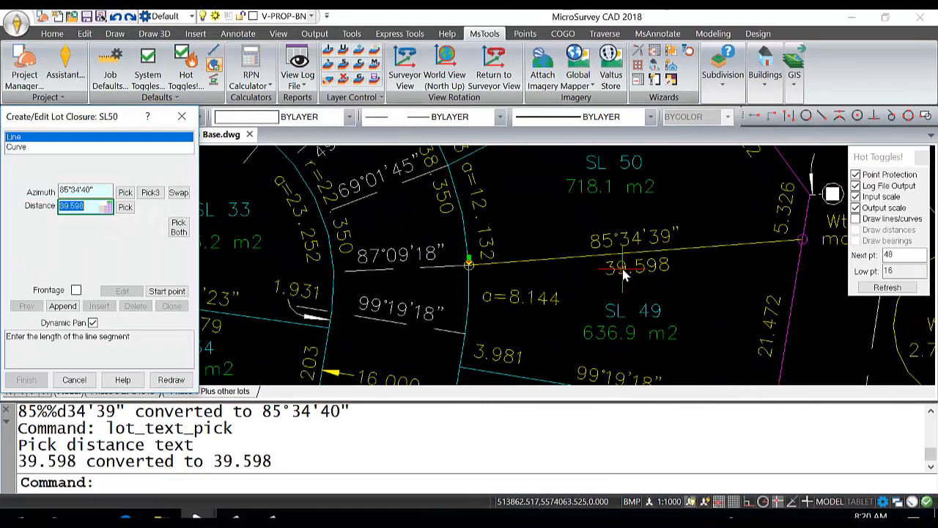
left_click(63, 307)
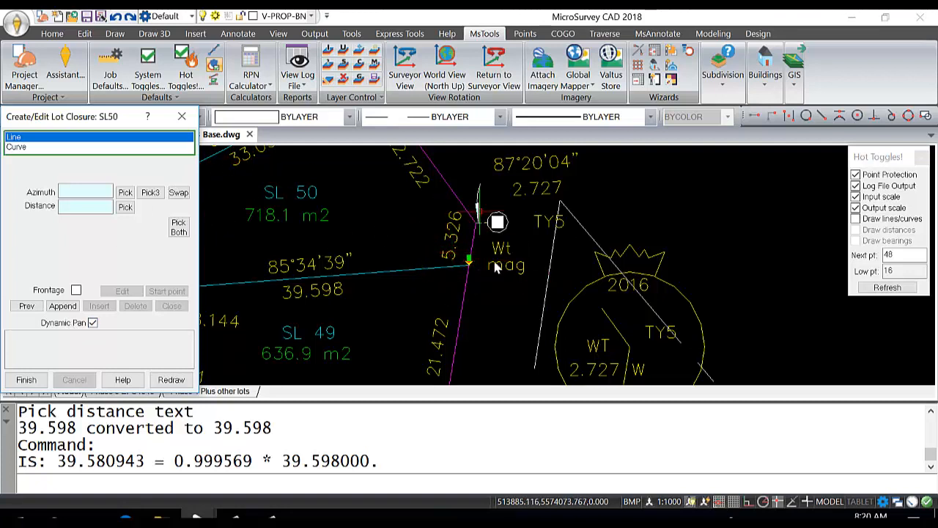
Step: Set the second line's azimuth from the 9°19'39" direction text along the eastern boundary beside lots SL 44 and SL 45
left_click(126, 192)
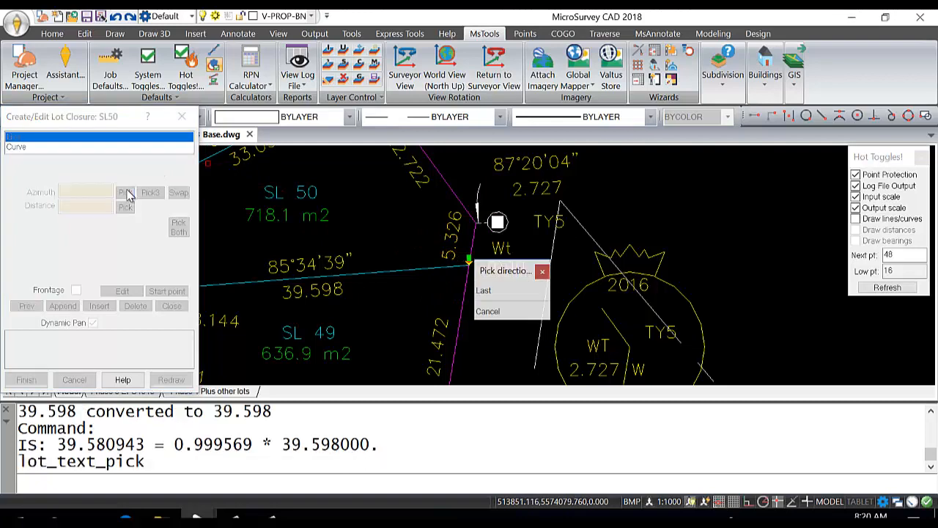
scroll(387, 230, "up", 3)
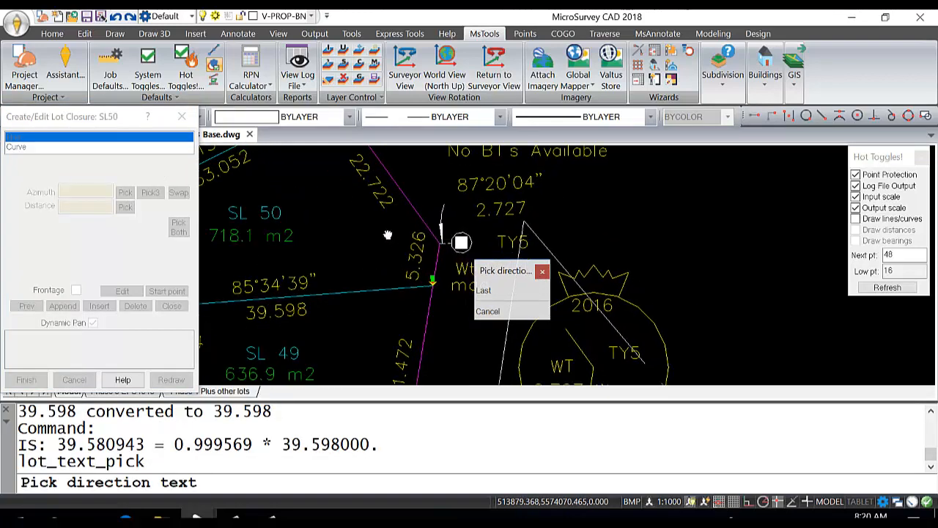
scroll(388, 231, "down", 4)
middle_click_drag(397, 281, 410, 212)
scroll(408, 252, "down", 5)
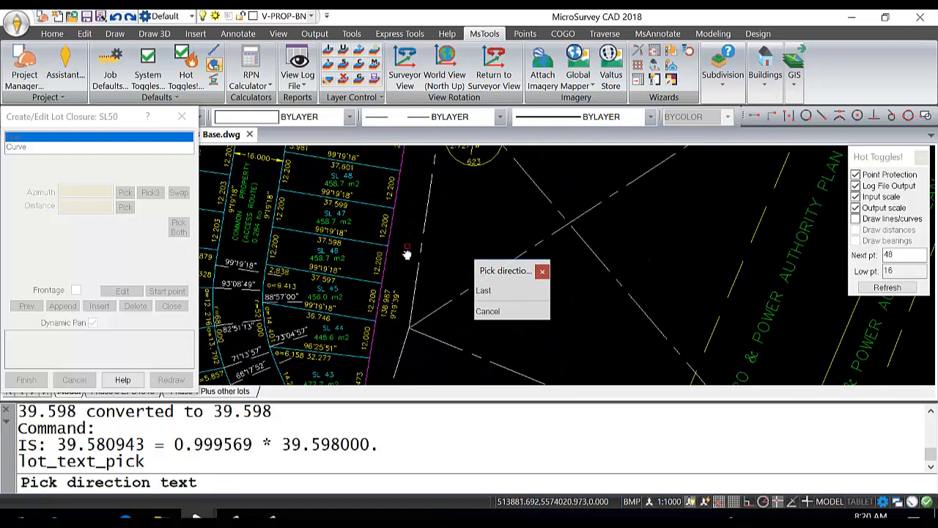
scroll(394, 252, "up", 1)
scroll(411, 261, "up", 3)
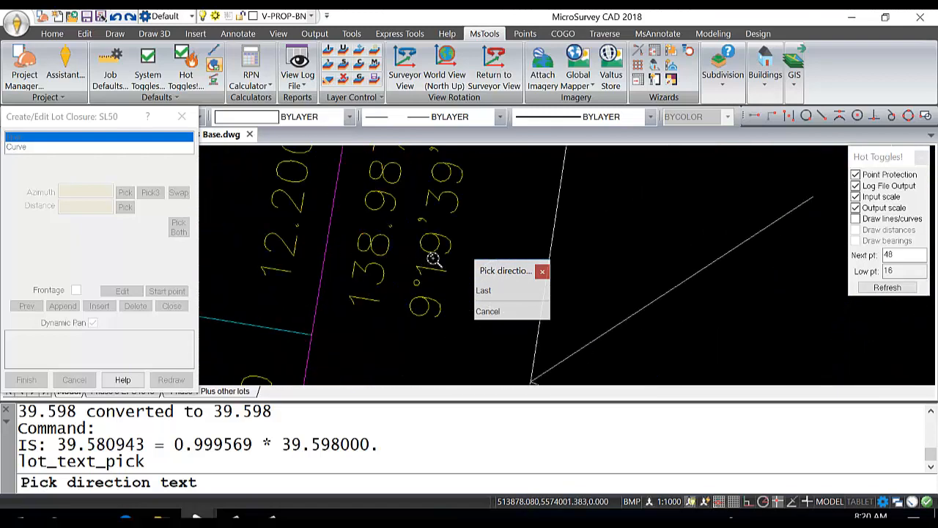
left_click(446, 246)
scroll(437, 243, "down", 2)
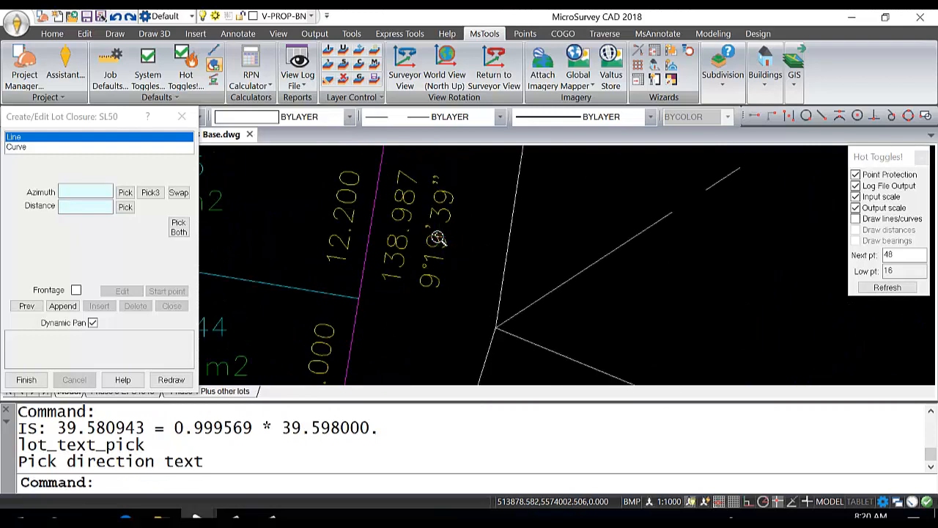
left_click(126, 193)
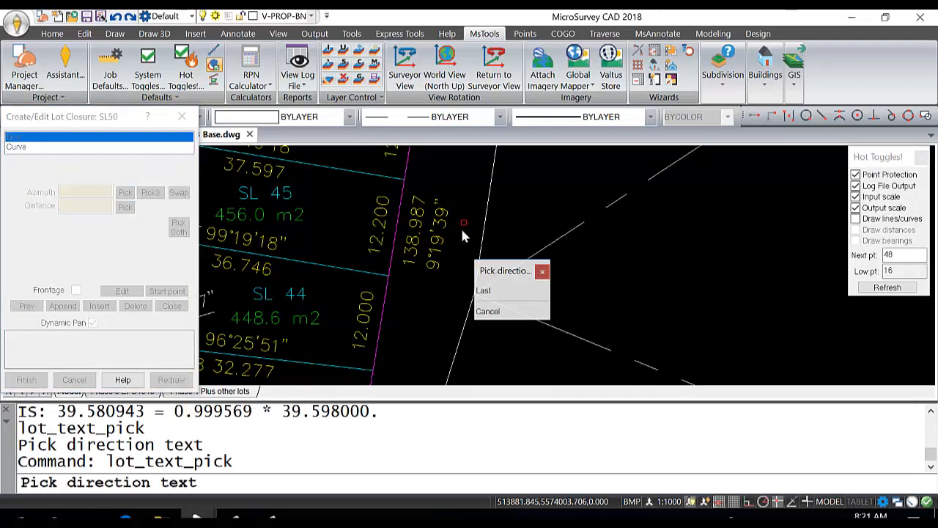
left_click(438, 236)
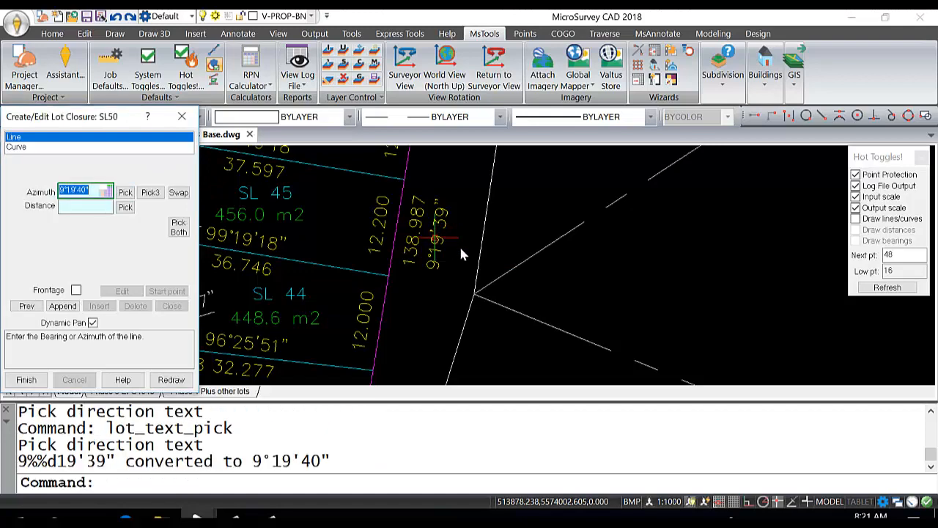
Step: Set the second line's distance from the 5.326 text, try reversing and restoring its direction, and append the segment
scroll(417, 199, "down", 2)
scroll(416, 203, "down", 3)
scroll(416, 330, "up", 6)
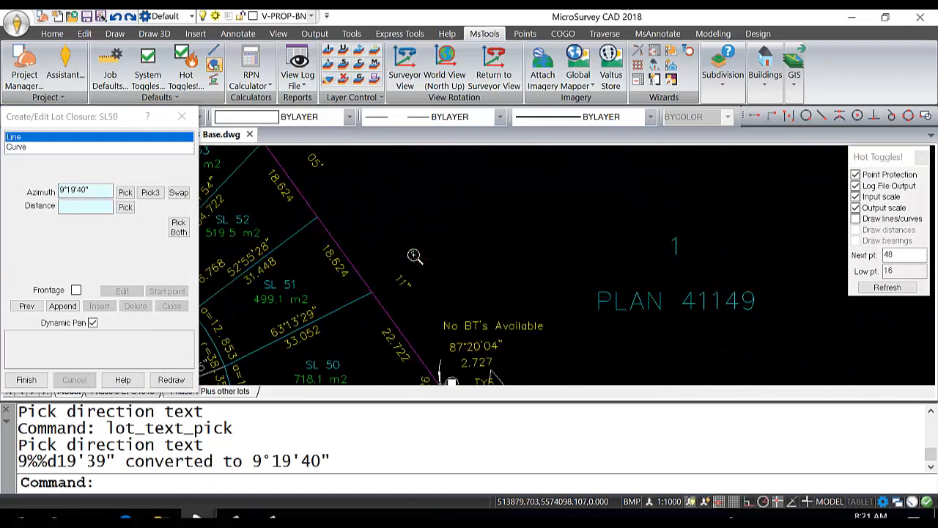
middle_click_drag(461, 253, 428, 246)
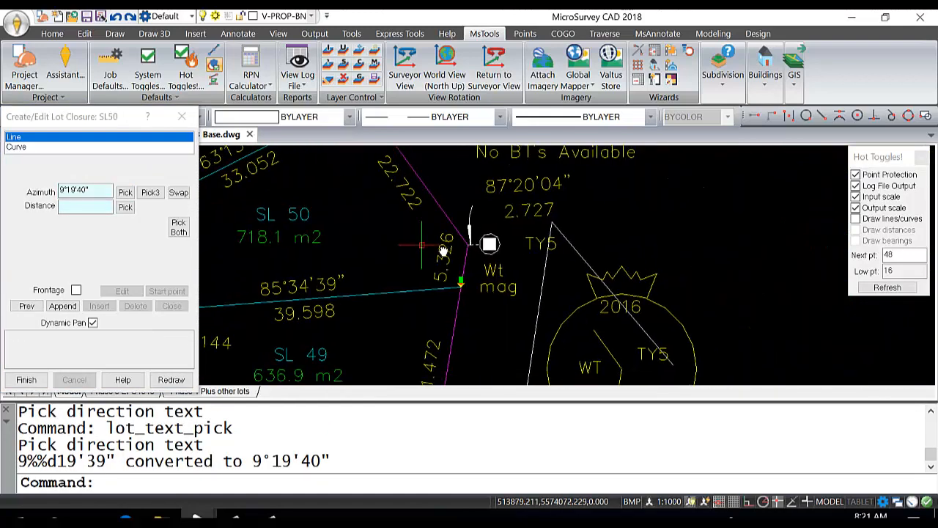
left_click(125, 207)
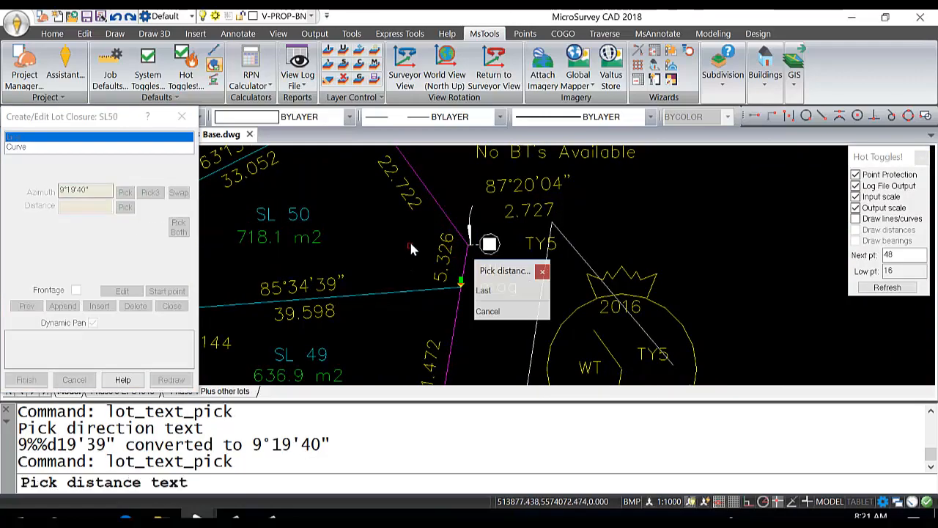
left_click(442, 254)
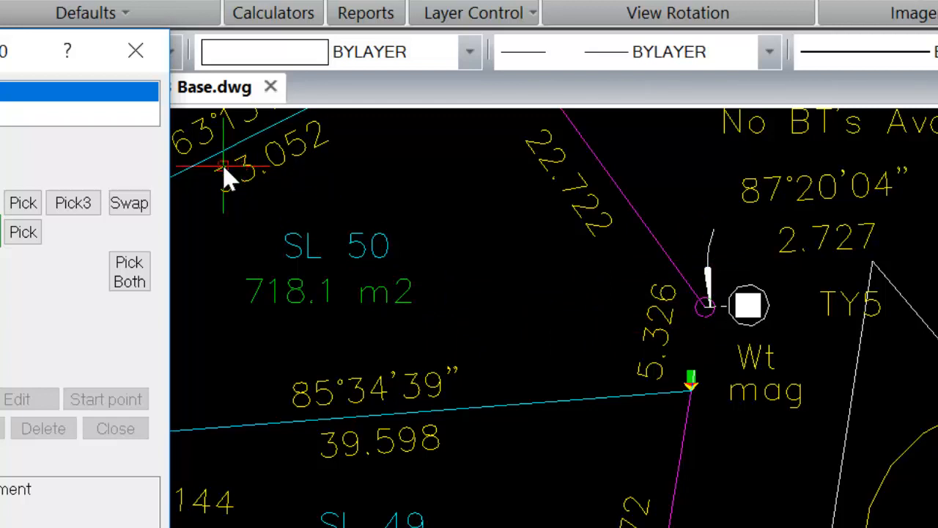
left_click(131, 207)
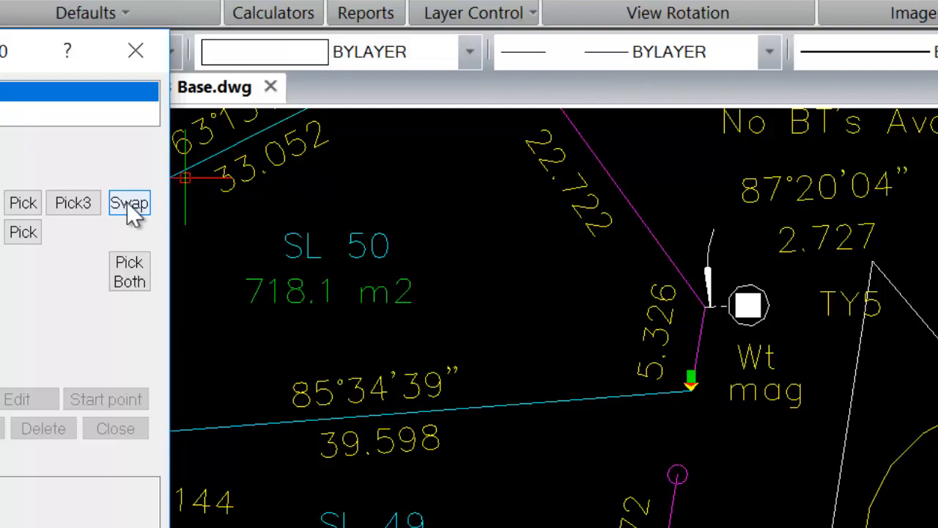
left_click(128, 208)
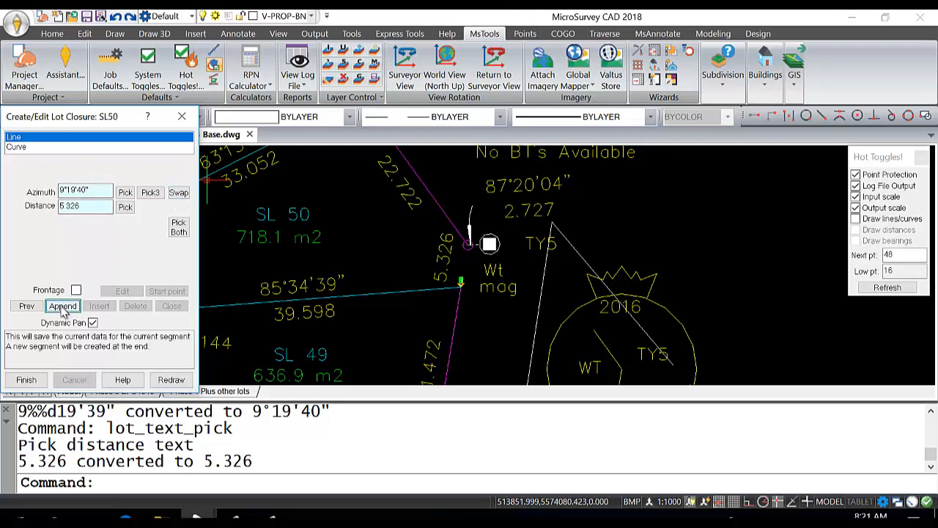
left_click(63, 307)
Step: Set the third line's azimuth from the separate 144°, 05' and 11" texts along the northeastern plan boundary
mouse_move(391, 285)
middle_mouse_down()
mouse_move(408, 360)
mouse_move(408, 350)
middle_mouse_up()
middle_click_drag(393, 307, 391, 258)
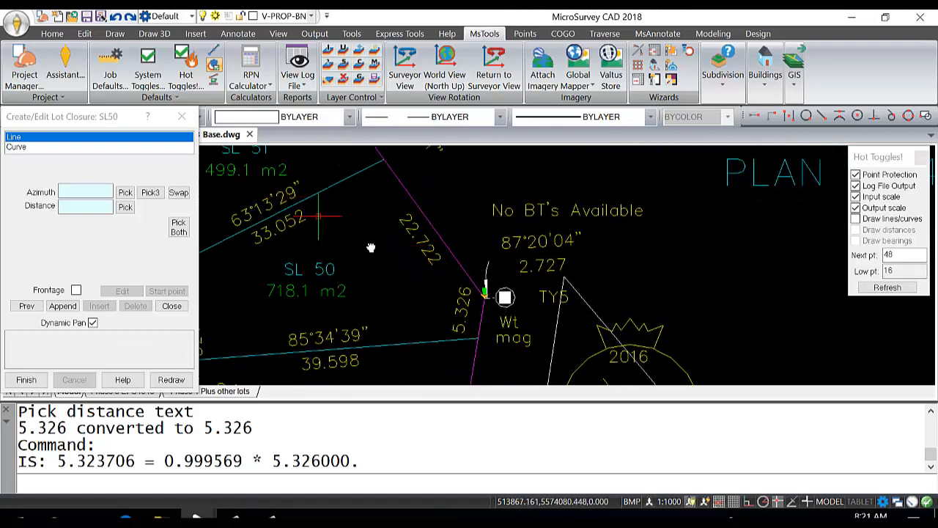
scroll(370, 244, "down", 1)
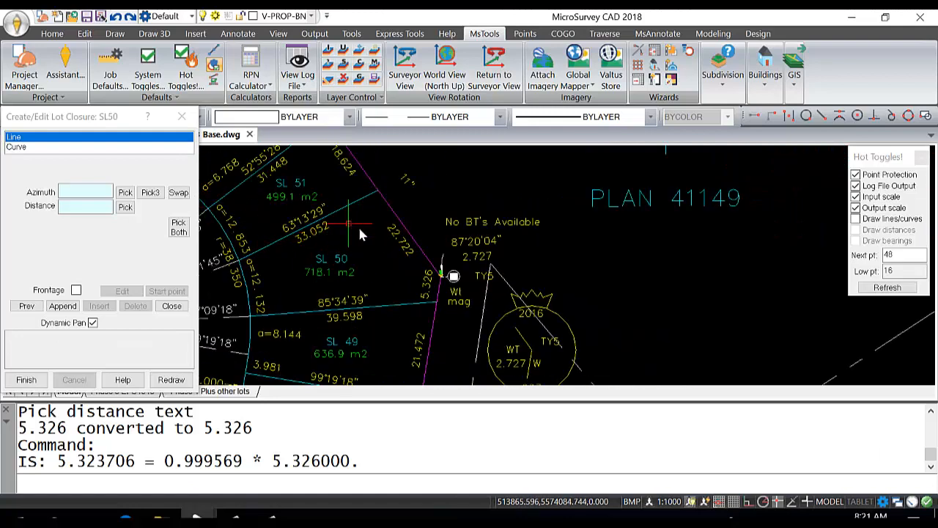
scroll(347, 244, "down", 3)
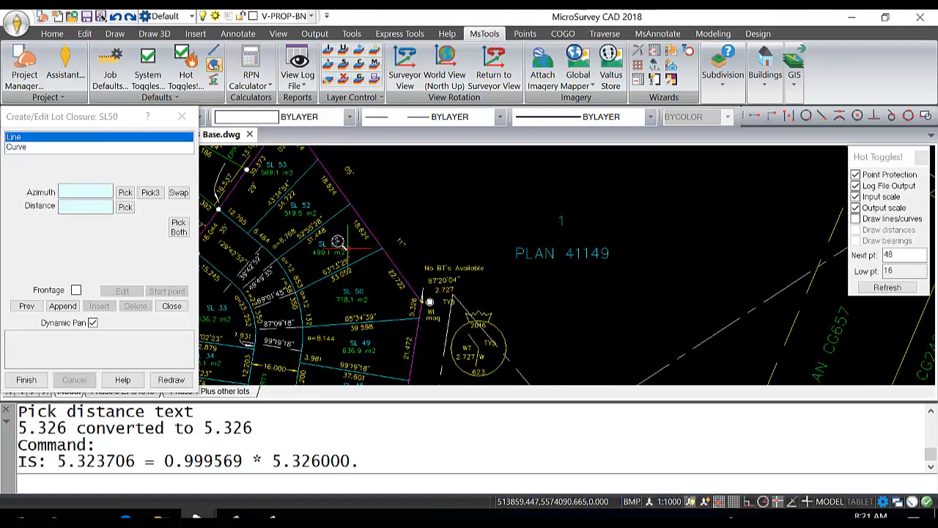
middle_click_drag(355, 280, 355, 283)
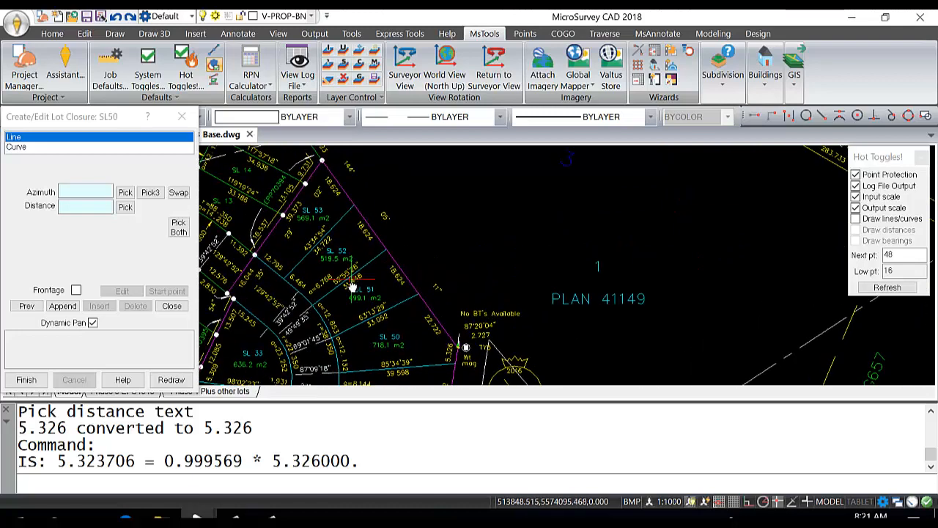
left_click(151, 192)
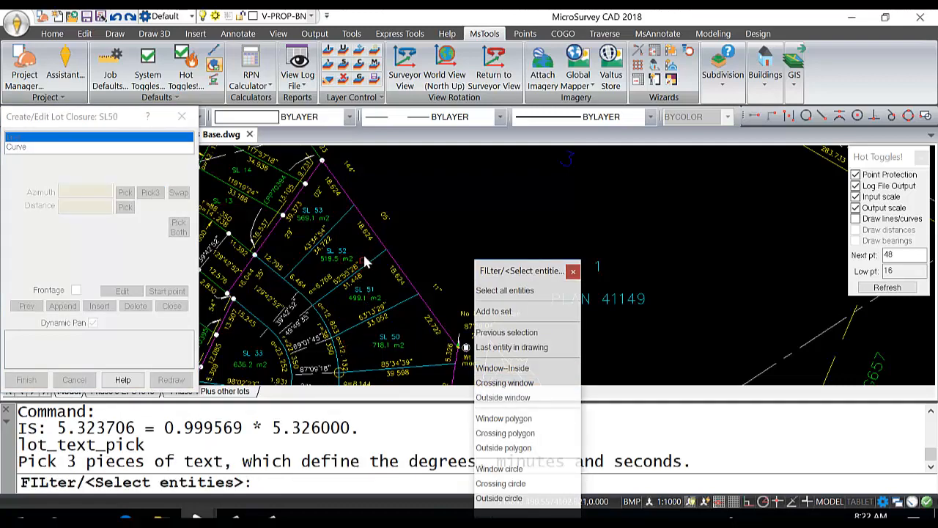
middle_click_drag(387, 280, 298, 263)
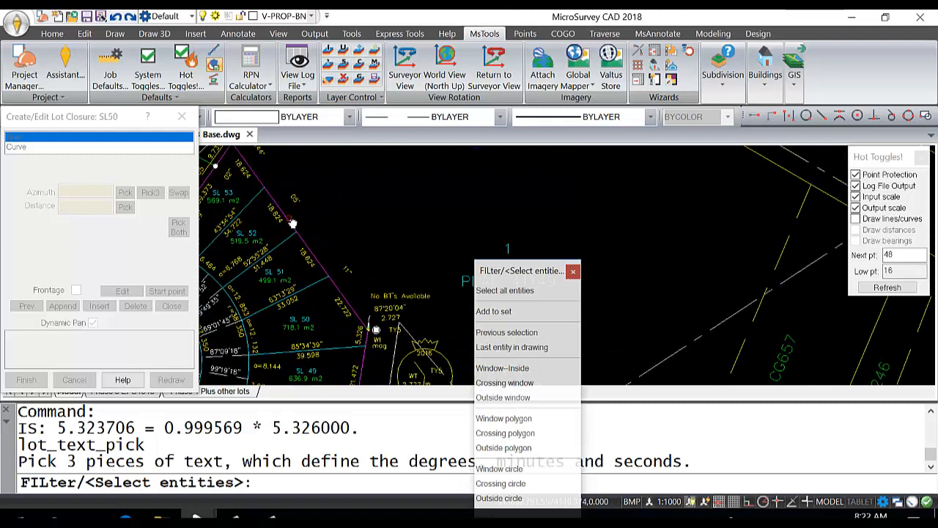
scroll(306, 281, "up", 5)
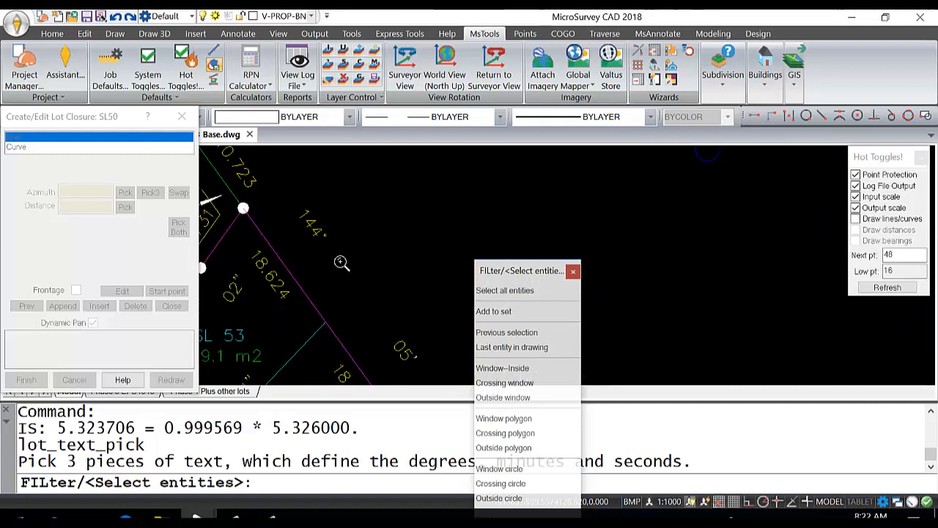
left_click(314, 229)
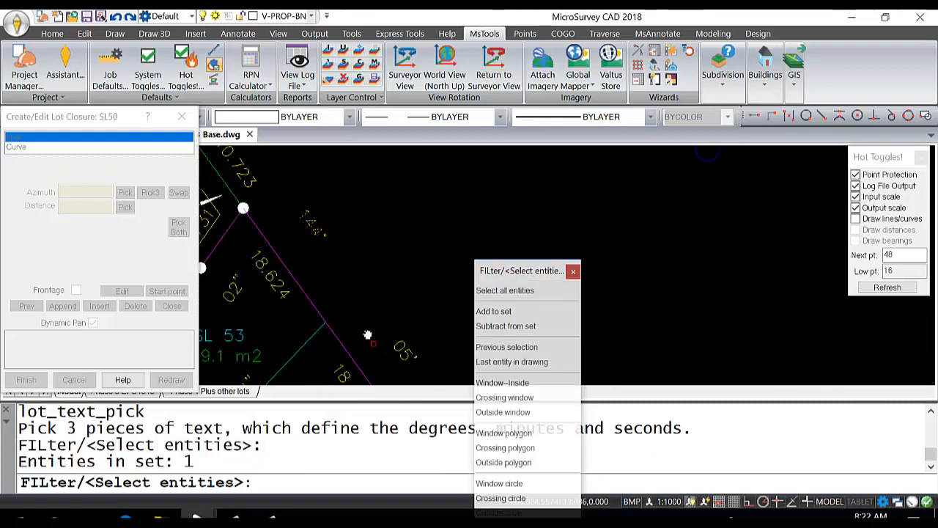
mouse_move(362, 335)
middle_mouse_down()
mouse_move(337, 271)
mouse_move(392, 325)
mouse_move(401, 305)
middle_mouse_up()
left_click(370, 279)
left_click(409, 301)
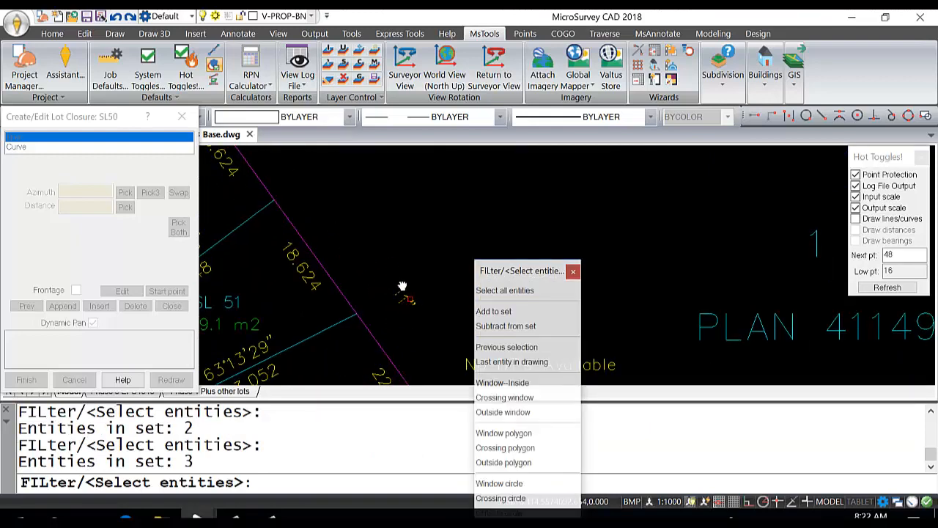
key("Return")
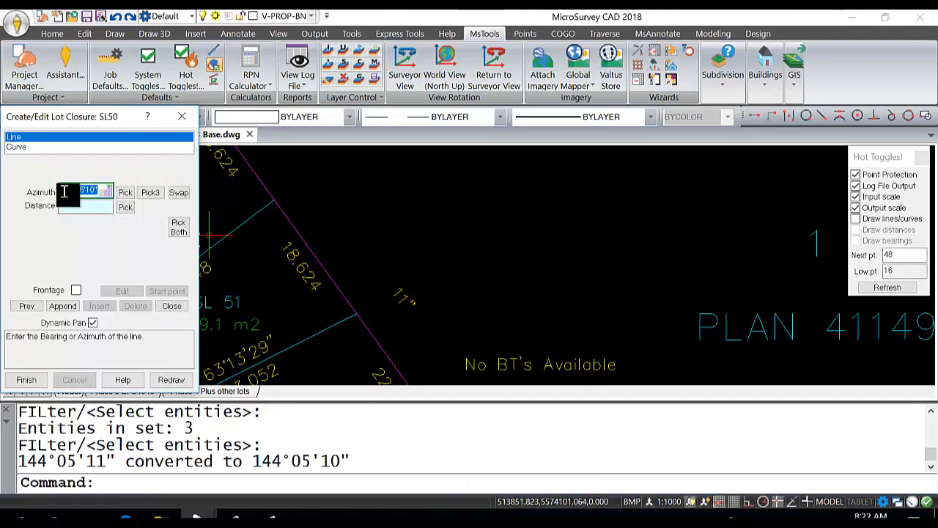
Step: Set the third line's distance from the 22.722 text, reverse its direction to follow SL 50's northeastern boundary, and append the segment
scroll(392, 283, "down", 2)
middle_click_drag(392, 282, 428, 205)
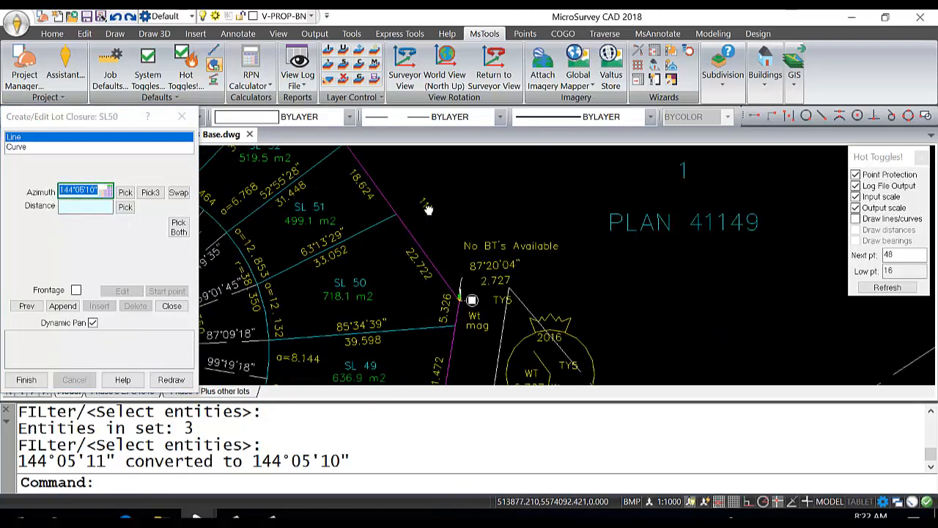
left_click(126, 207)
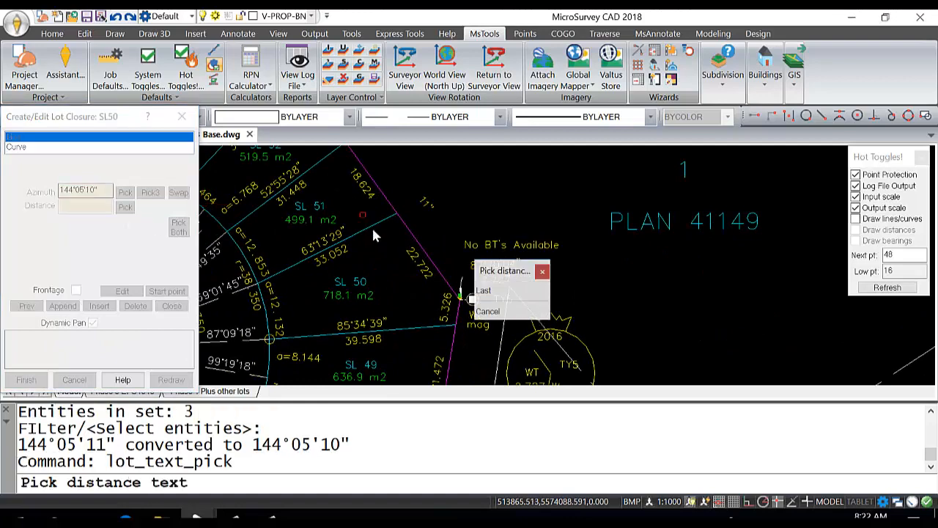
left_click(419, 269)
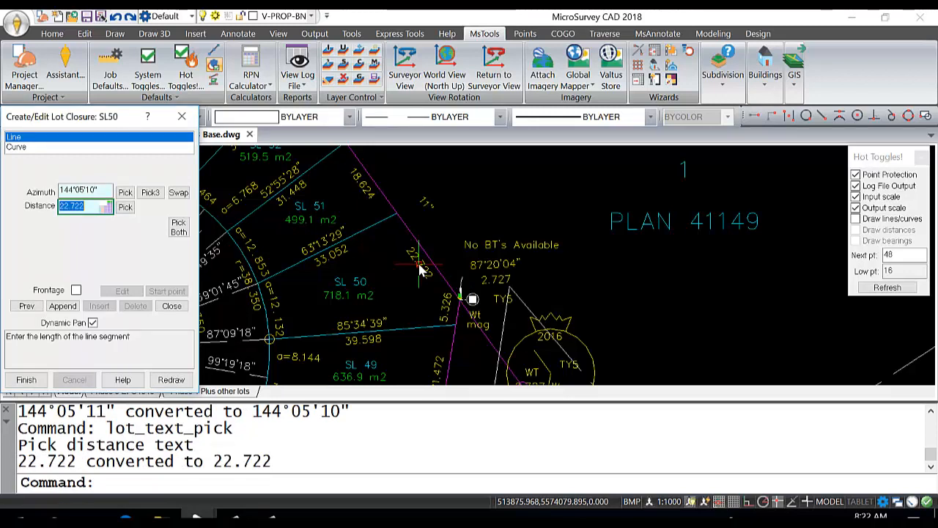
left_click(179, 193)
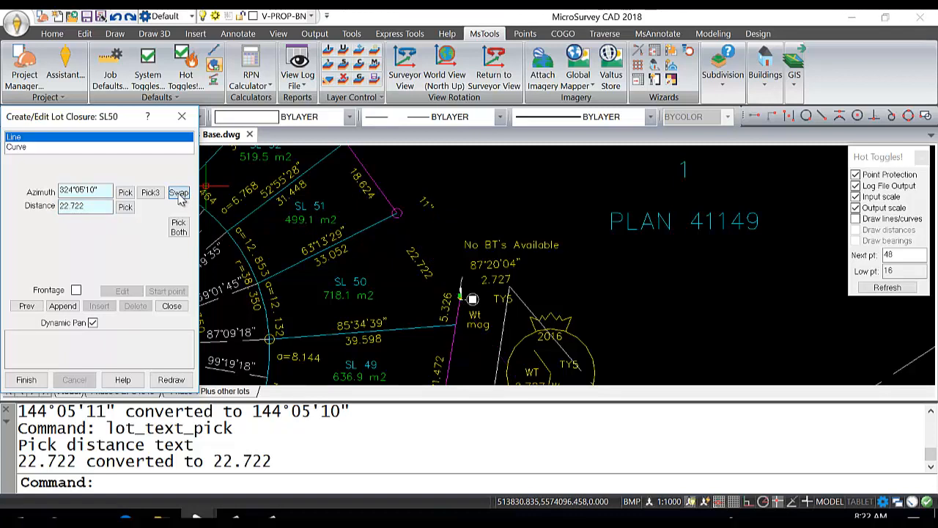
left_click(63, 306)
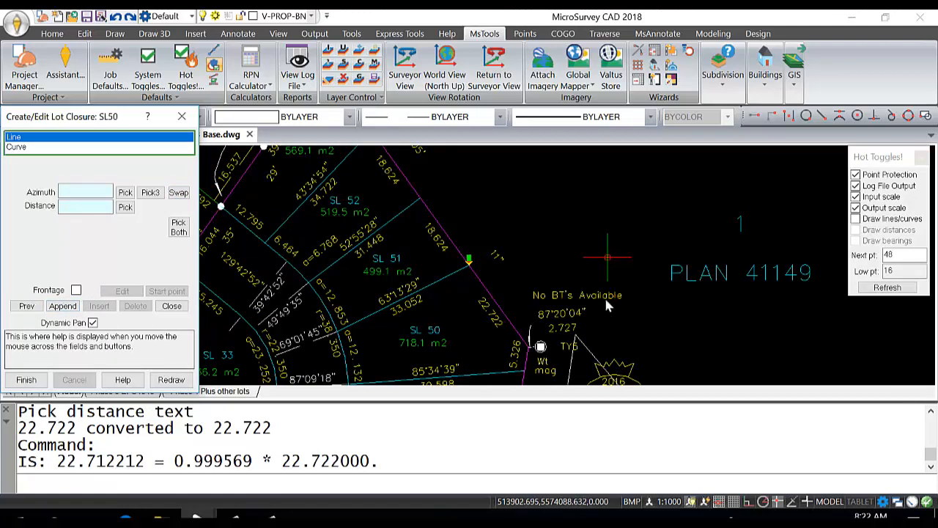
Step: Append the line between SL 50 and SL 51 using the 63°13'29" and 33.052 texts picked together, with its direction reversed
middle_click_drag(449, 323, 493, 277)
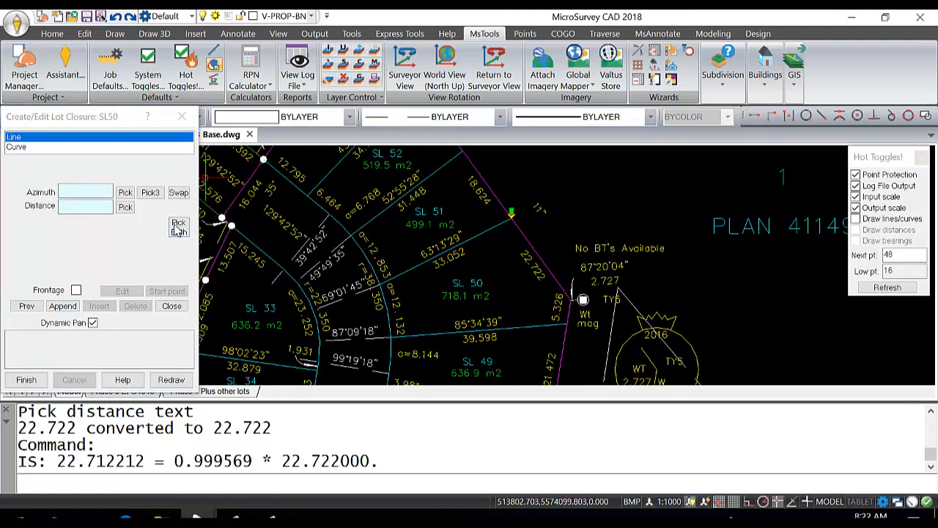
left_click(180, 228)
middle_click_drag(418, 247, 389, 240)
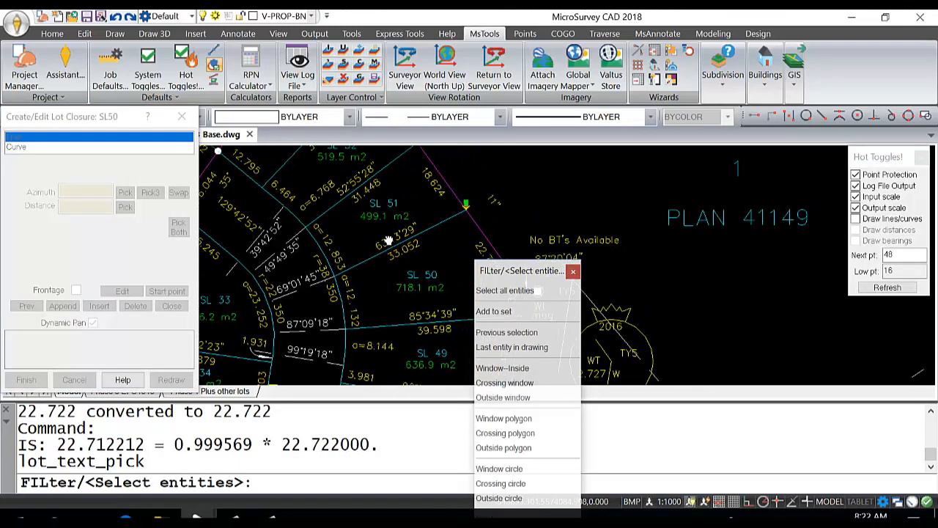
left_click(431, 257)
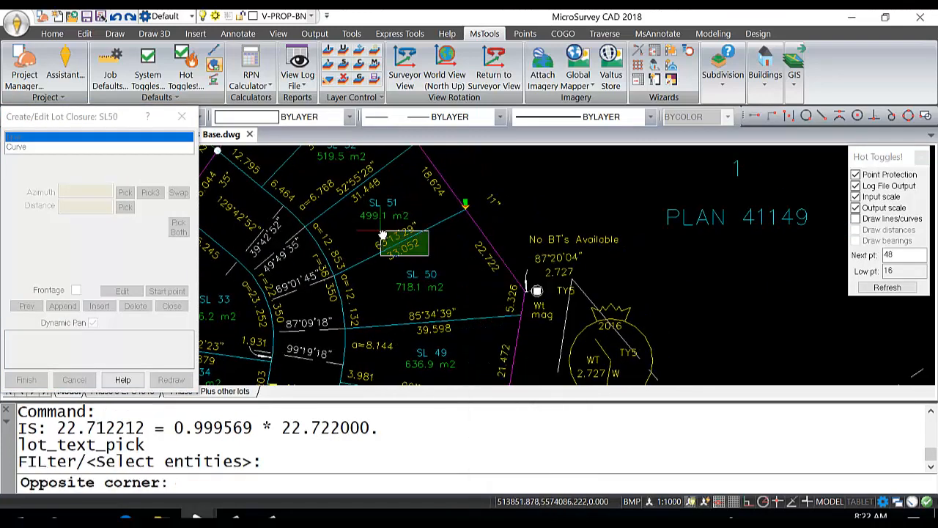
left_click(377, 231)
key("Return")
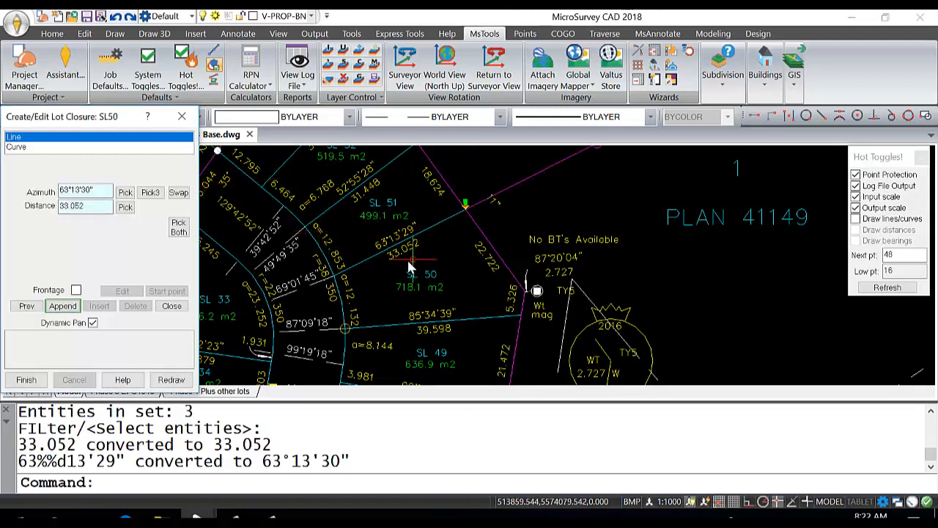
left_click(179, 193)
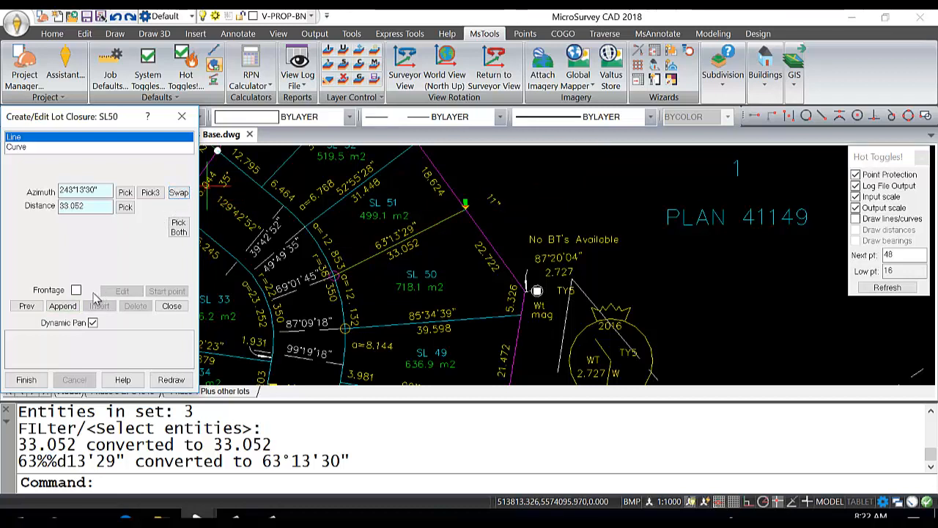
left_click(63, 306)
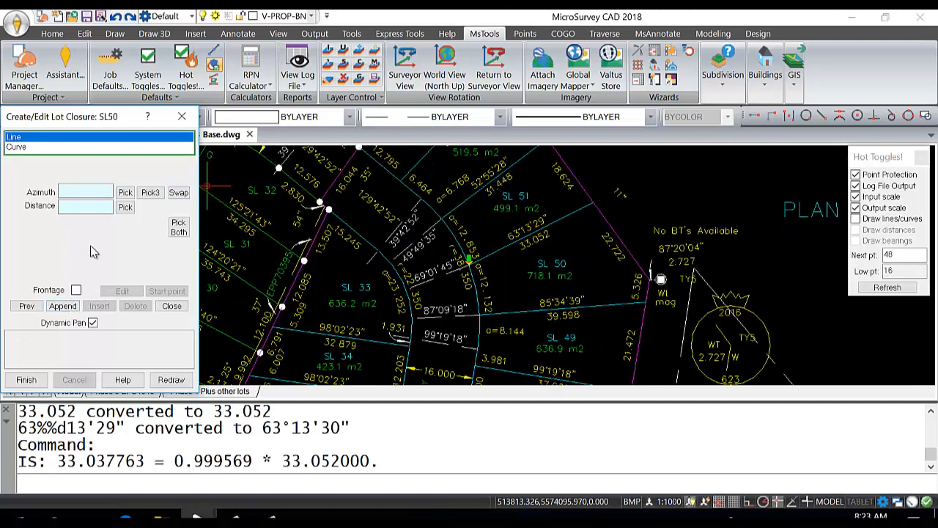
Step: Make the next segment a curve defined by azimuth to radial point, taking the azimuth from the 69°01'45" text
scroll(442, 261, "up", 2)
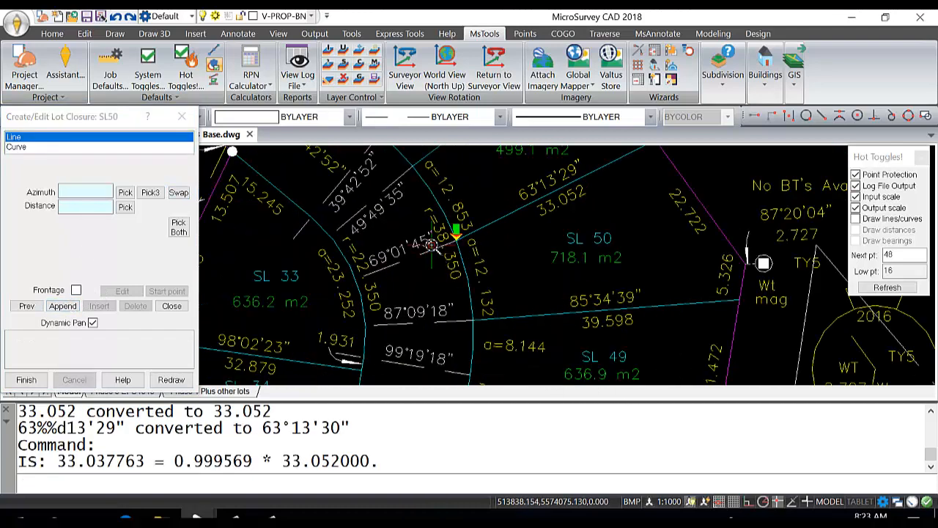
scroll(443, 262, "up", 2)
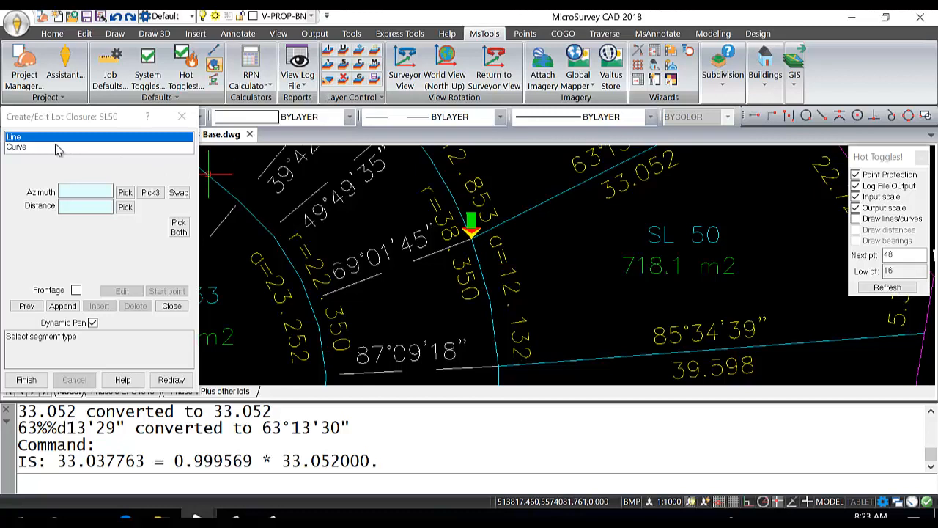
left_click(16, 147)
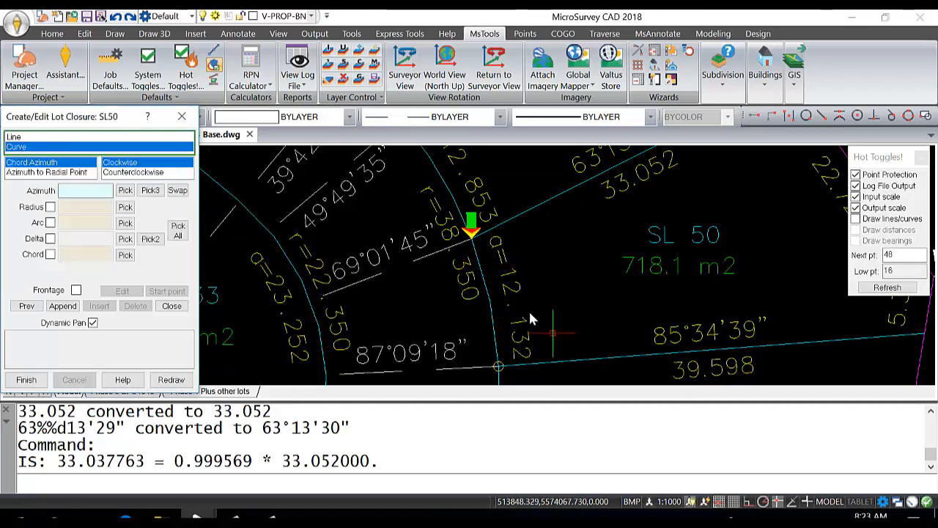
left_click(64, 172)
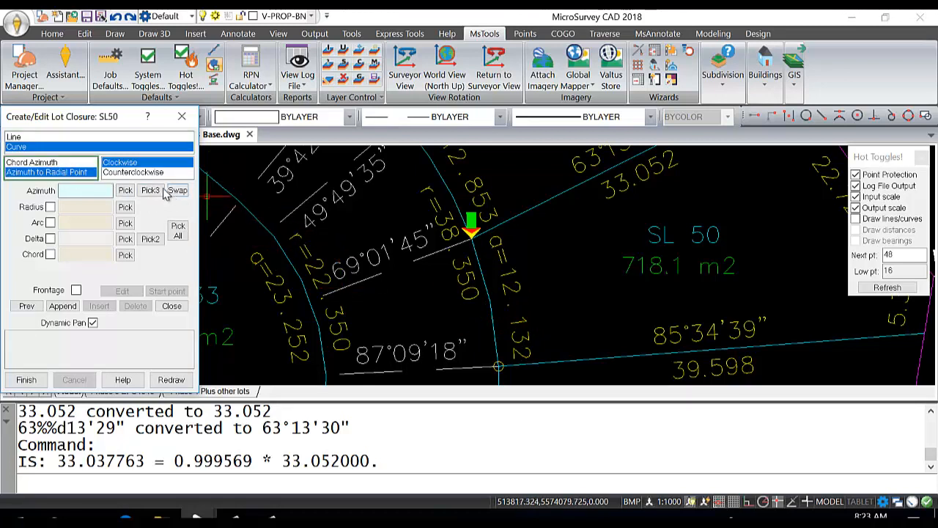
left_click(126, 191)
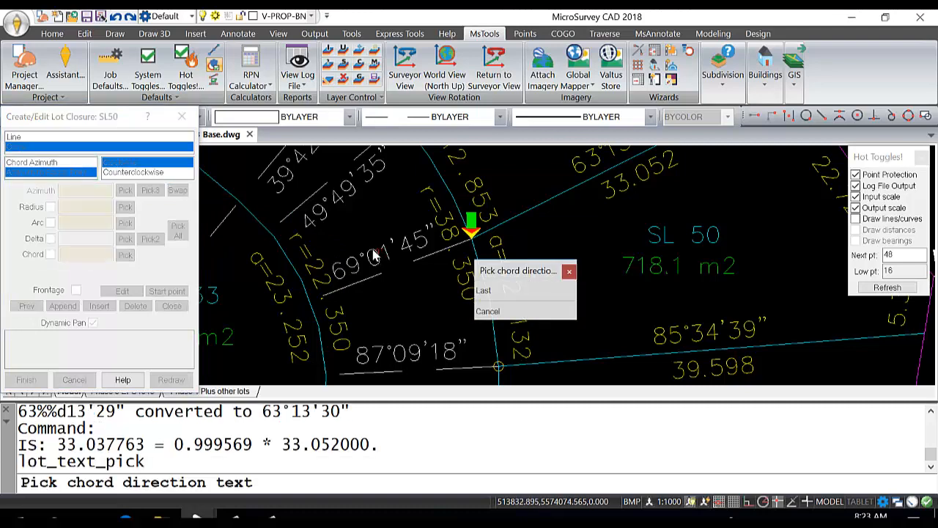
left_click(357, 273)
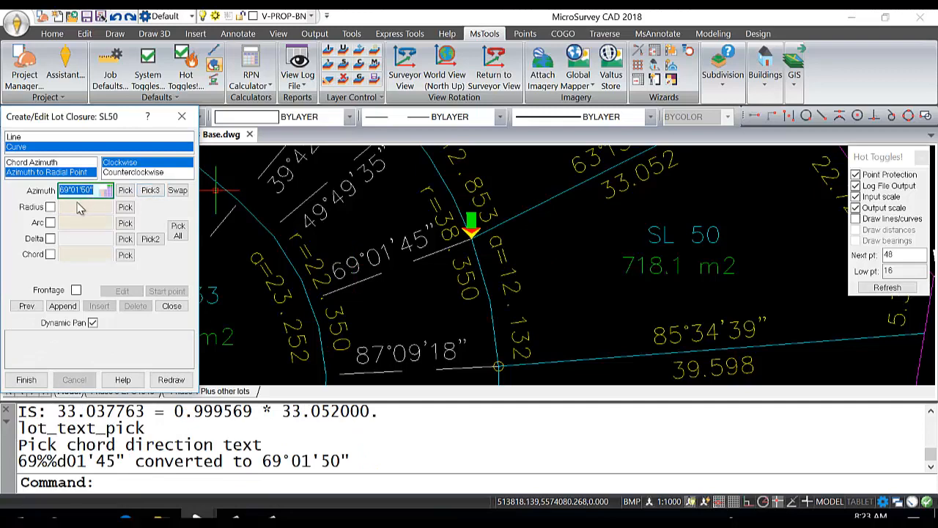
Step: Set the curve's radius to 38.35 and arc length to 12.132, reverse its radial azimuth, and mark it as frontage
left_click(50, 209)
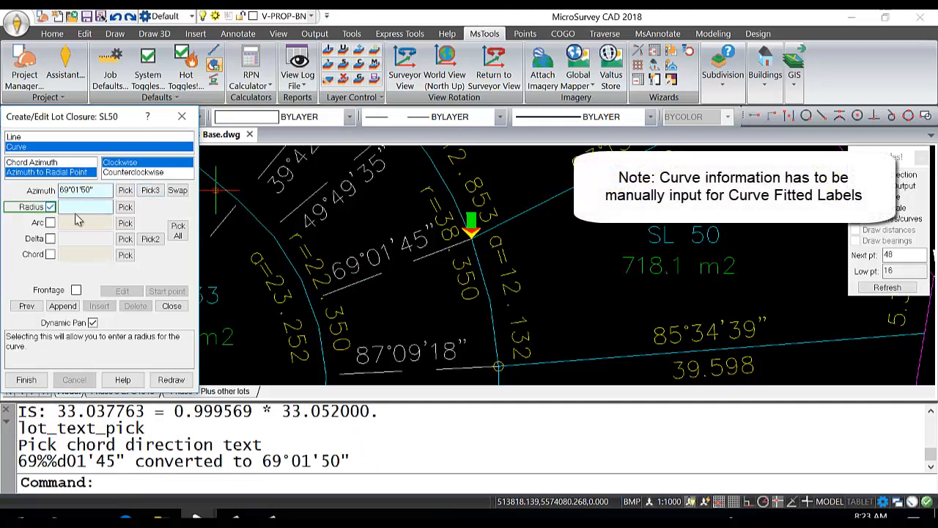
left_click(85, 209)
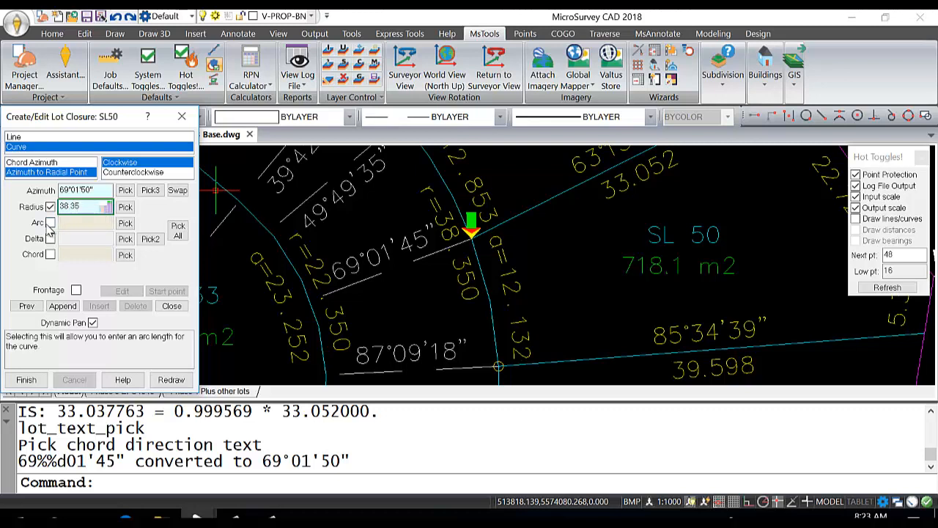
left_click(67, 223)
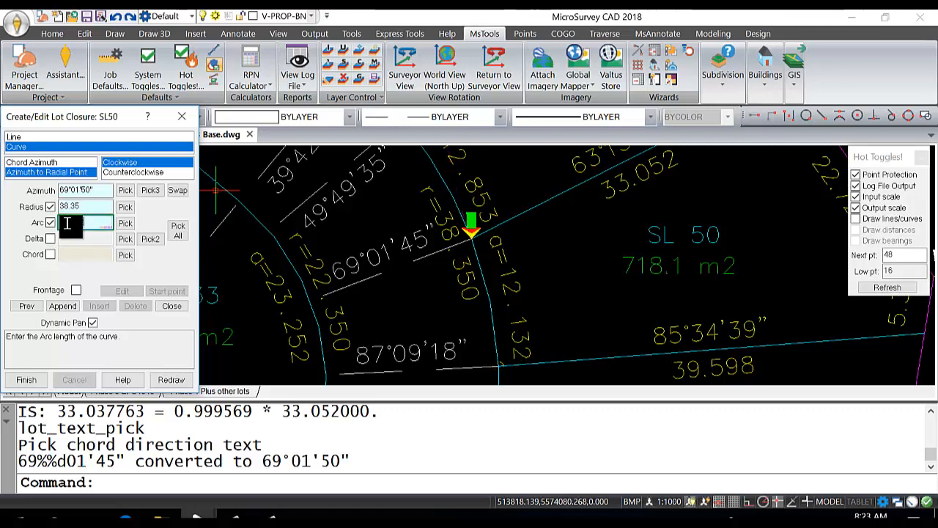
type("12.132")
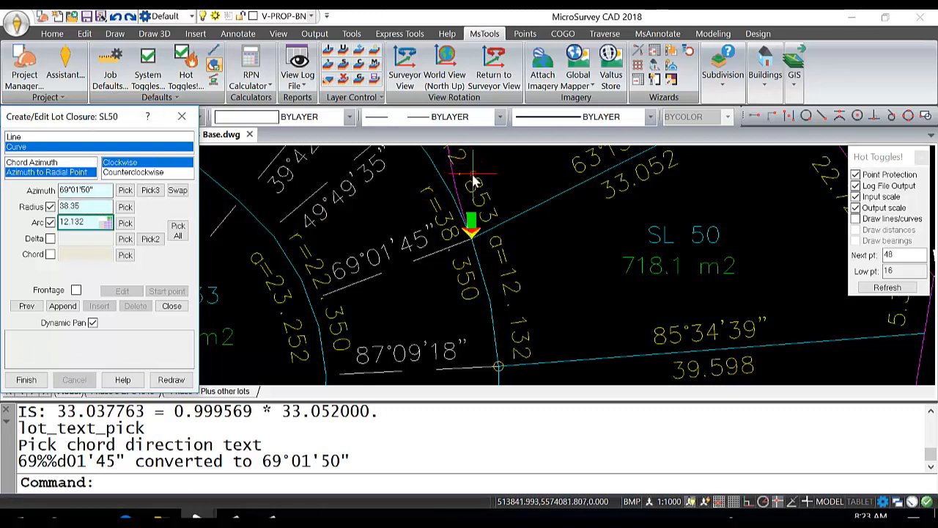
left_click(179, 191)
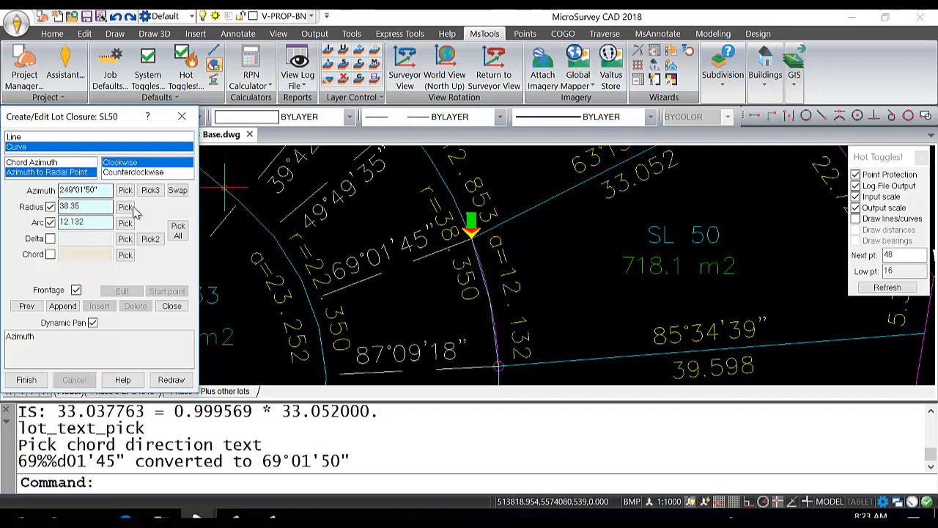
Step: Try to finish the closure, decline losing the pending edits, and append the frontage curve segment
left_click(27, 380)
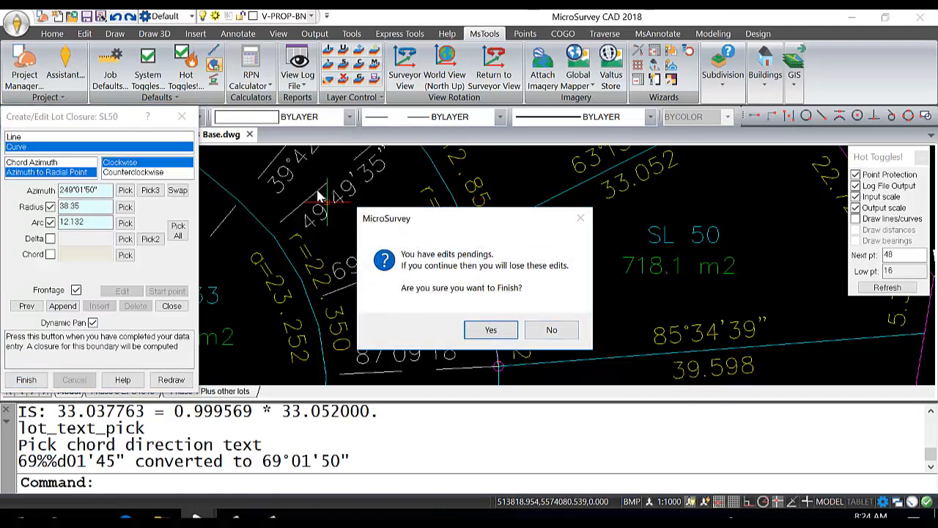
left_click(557, 331)
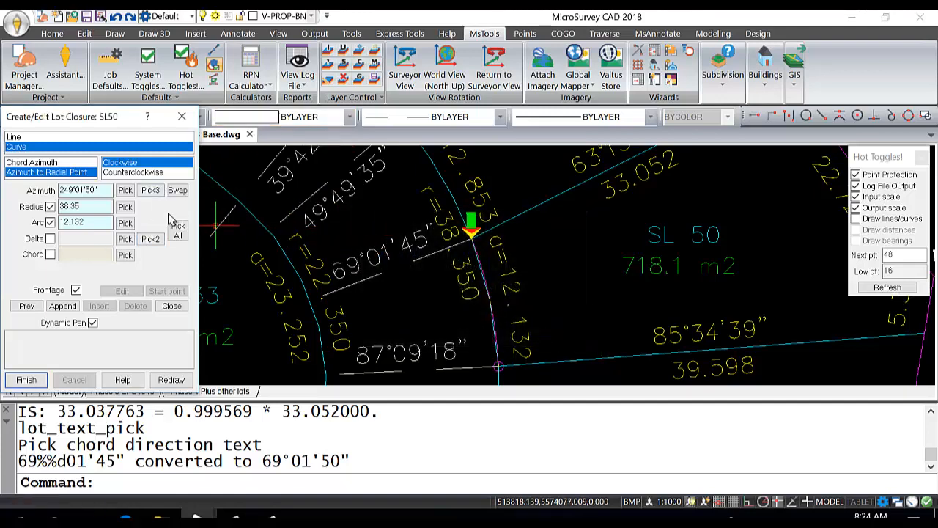
left_click(64, 306)
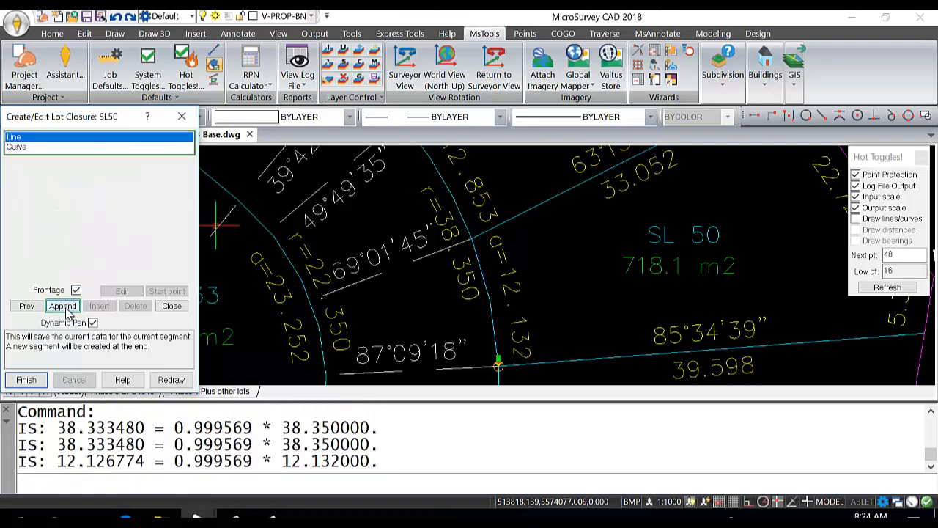
Step: Finish the SL50 lot closure and set the resulting report's page orientation to landscape
left_click(26, 380)
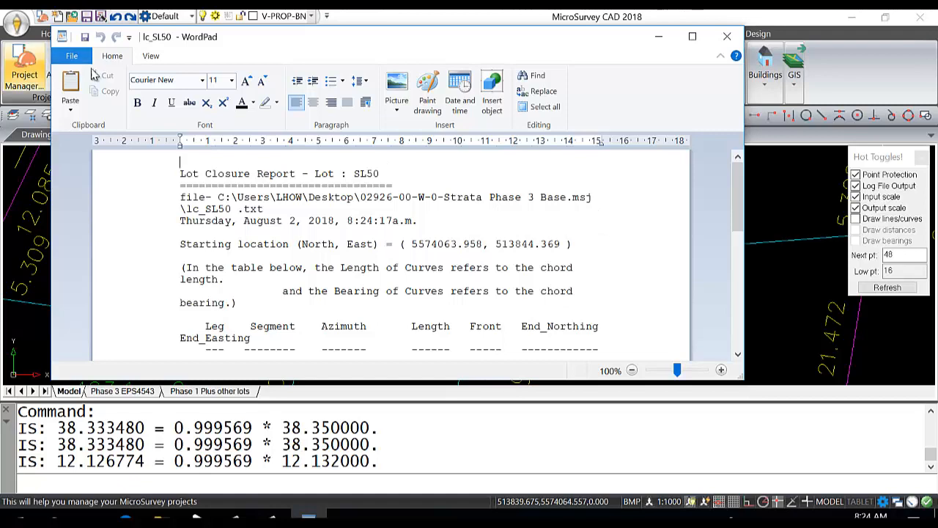
left_click(72, 56)
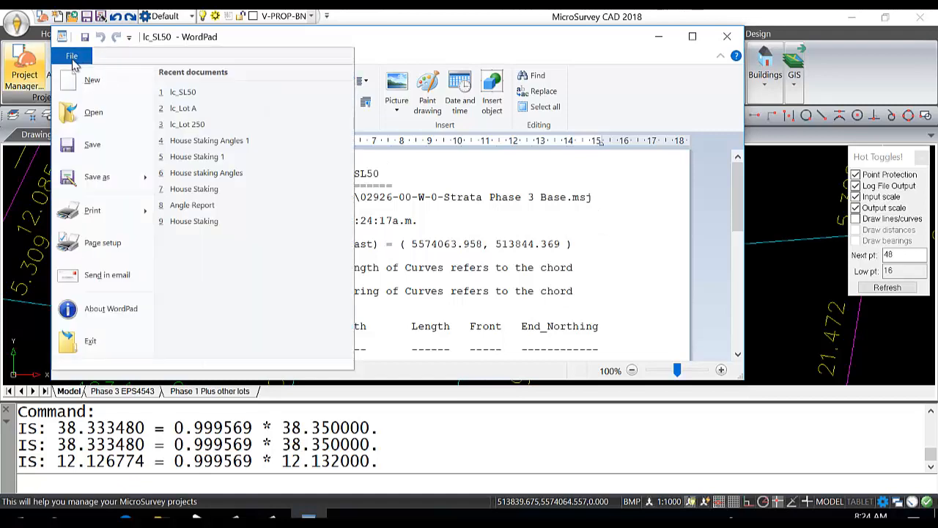
left_click(105, 244)
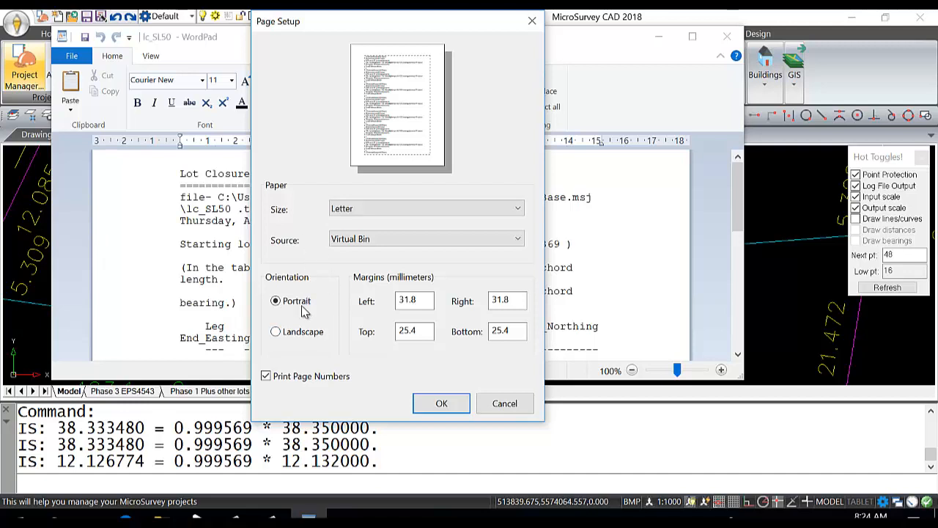
left_click(278, 332)
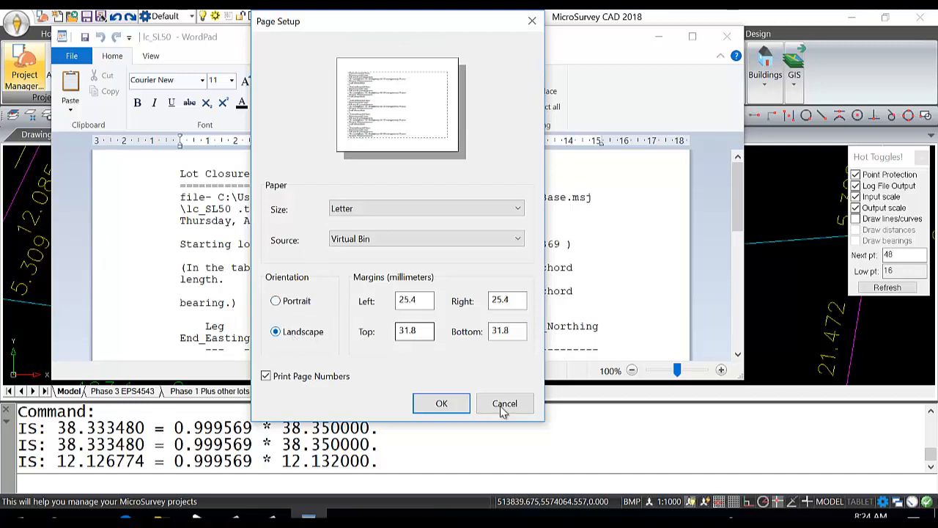
left_click(442, 404)
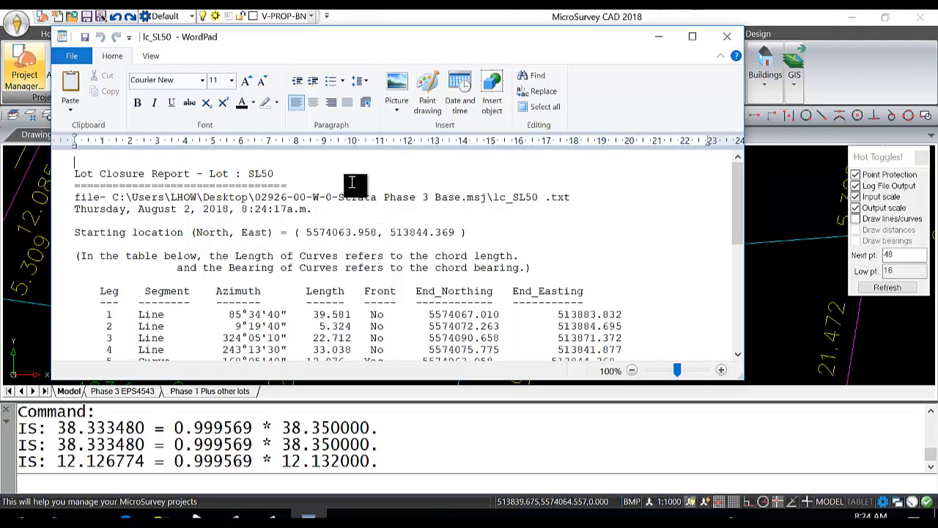
Step: Review the closure report's leg table, curve data, misclosure, frontage and area, and close it to return to SL 50 in the drawing
scroll(350, 187, "down", 2)
scroll(330, 223, "up", 2)
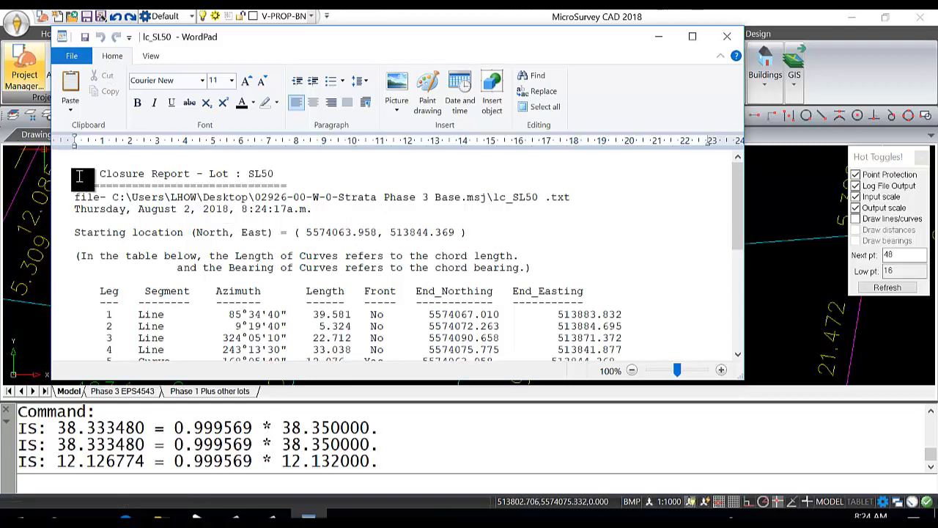
scroll(543, 267, "down", 4)
scroll(539, 260, "down", 1)
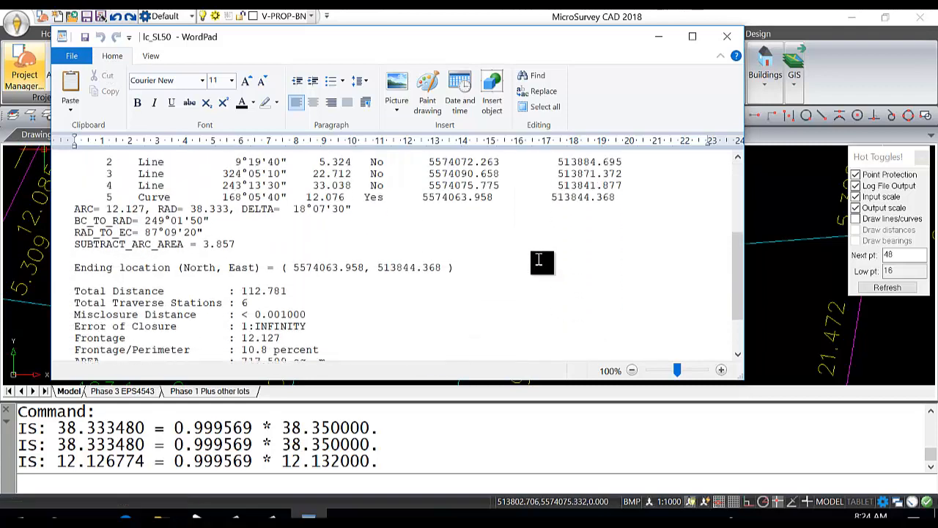
scroll(540, 262, "up", 5)
left_click(727, 36)
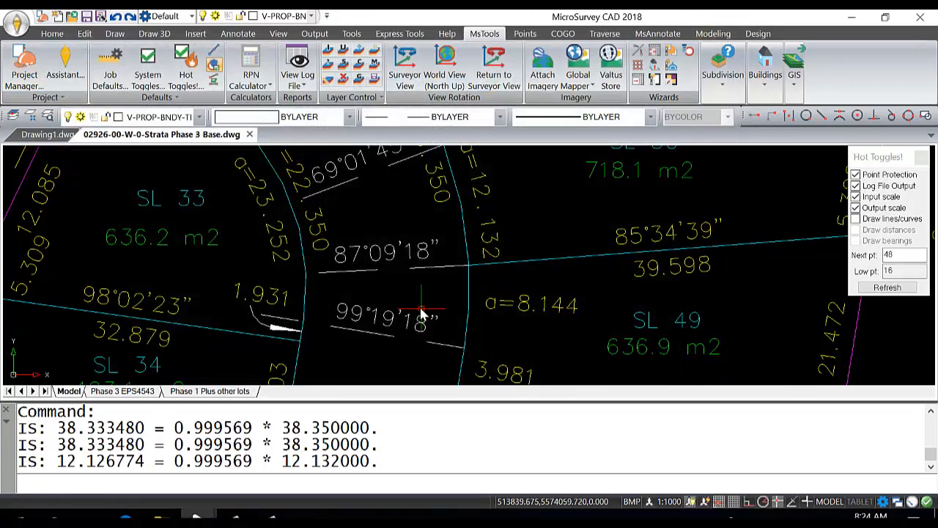
scroll(480, 284, "down", 2)
middle_click_drag(480, 285, 424, 316)
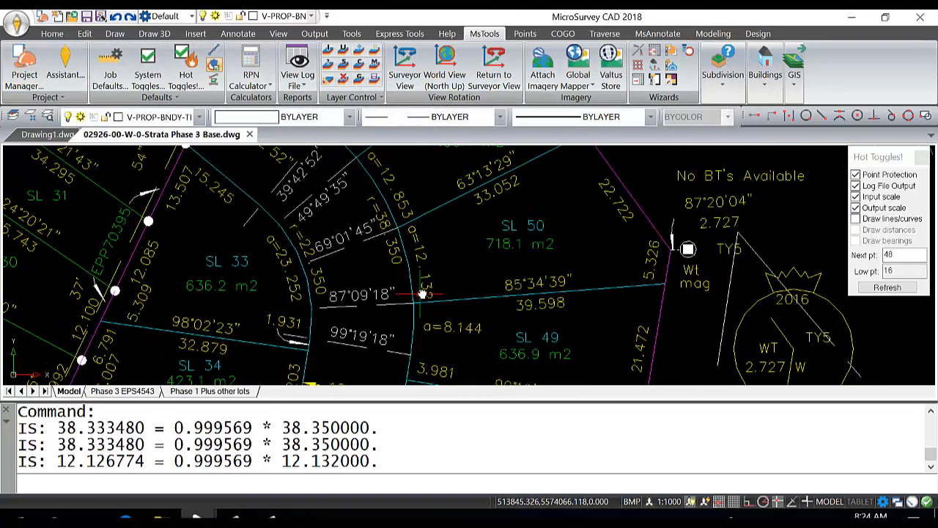